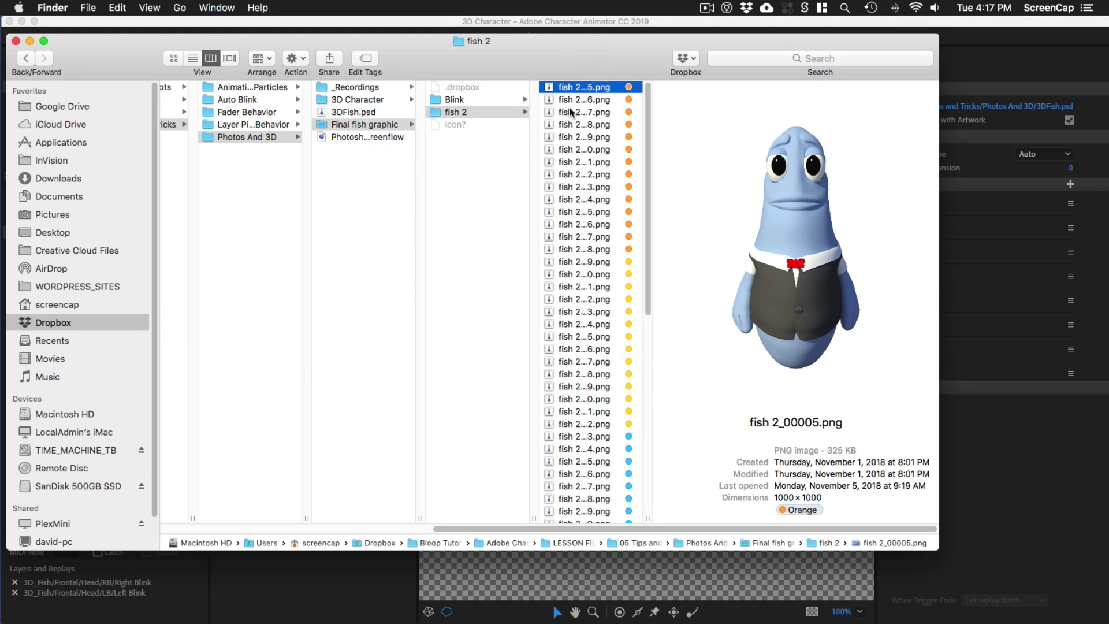
Step: Preview the first fish 2 render frames, ending back on fish 2_00005.png
{"action": "left_click", "coordinate": [591, 98]}
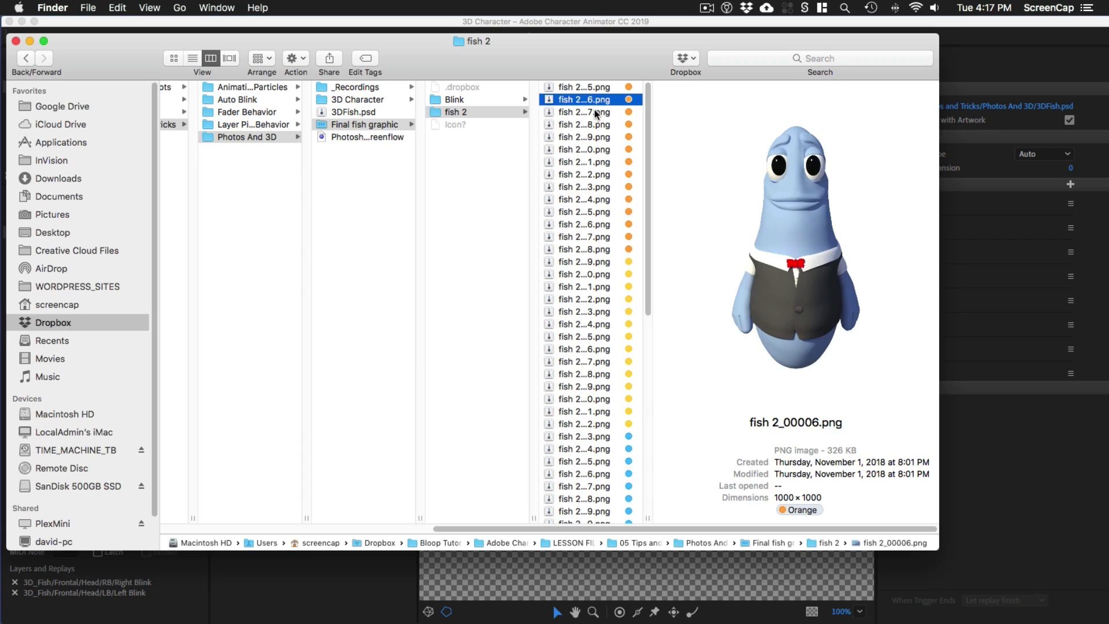
{"action": "left_click", "coordinate": [596, 111]}
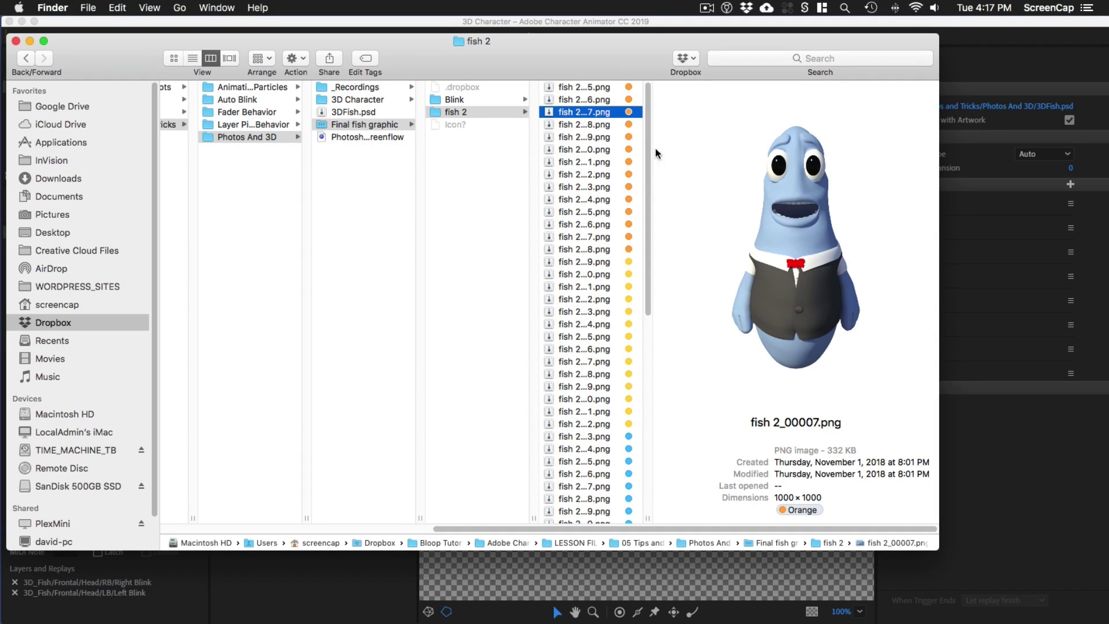
{"action": "left_click", "coordinate": [592, 87]}
Step: Step through the render frames to fish 2_00039.png, then open the Blink folder
{"action": "key", "text": "Down"}
{"action": "key", "text": "Down"}
{"action": "key", "text": "Down"}
{"action": "key", "text": "Down"}
{"action": "key", "text": "Down"}
{"action": "key", "text": "Down"}
{"action": "key", "text": "Down"}
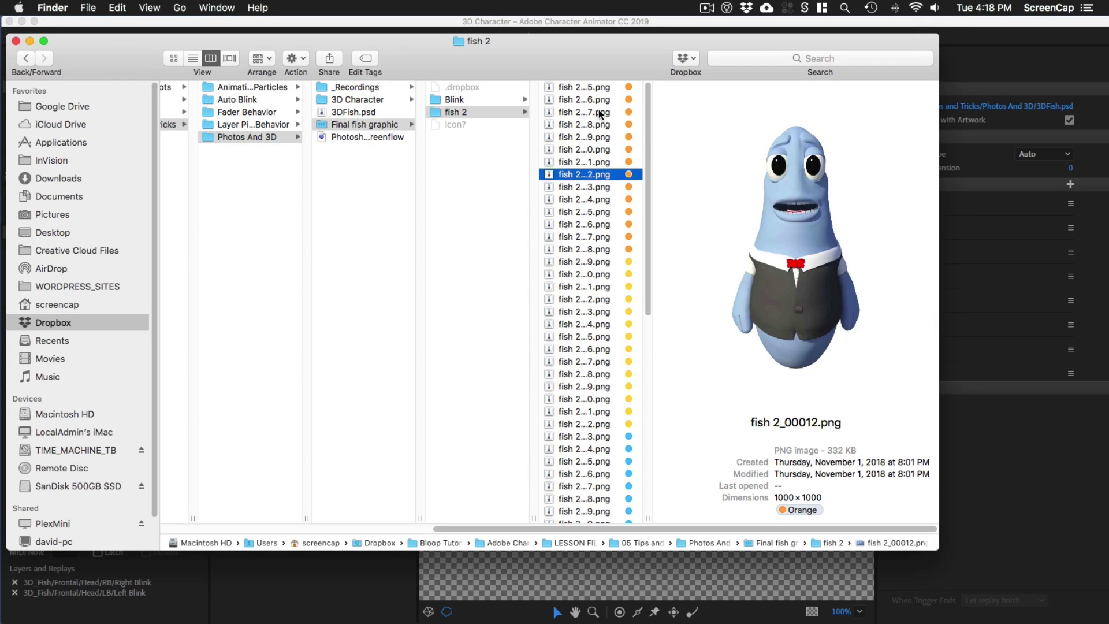
{"action": "key", "text": "Down"}
{"action": "key", "text": "Down"}
{"action": "key", "text": "Down"}
{"action": "key", "text": "Down"}
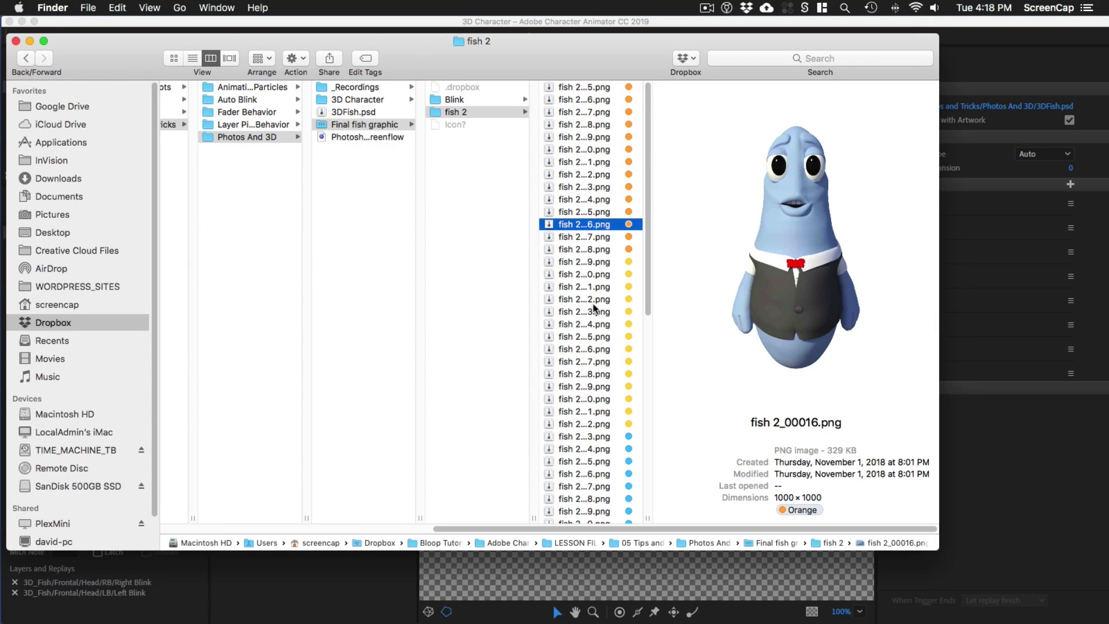
{"action": "key", "text": "Down"}
{"action": "key", "text": "Down"}
{"action": "key", "text": "Down"}
{"action": "key", "text": "Down"}
{"action": "key", "text": "Down"}
{"action": "key", "text": "Down"}
{"action": "key", "text": "Down"}
{"action": "key", "text": "Down"}
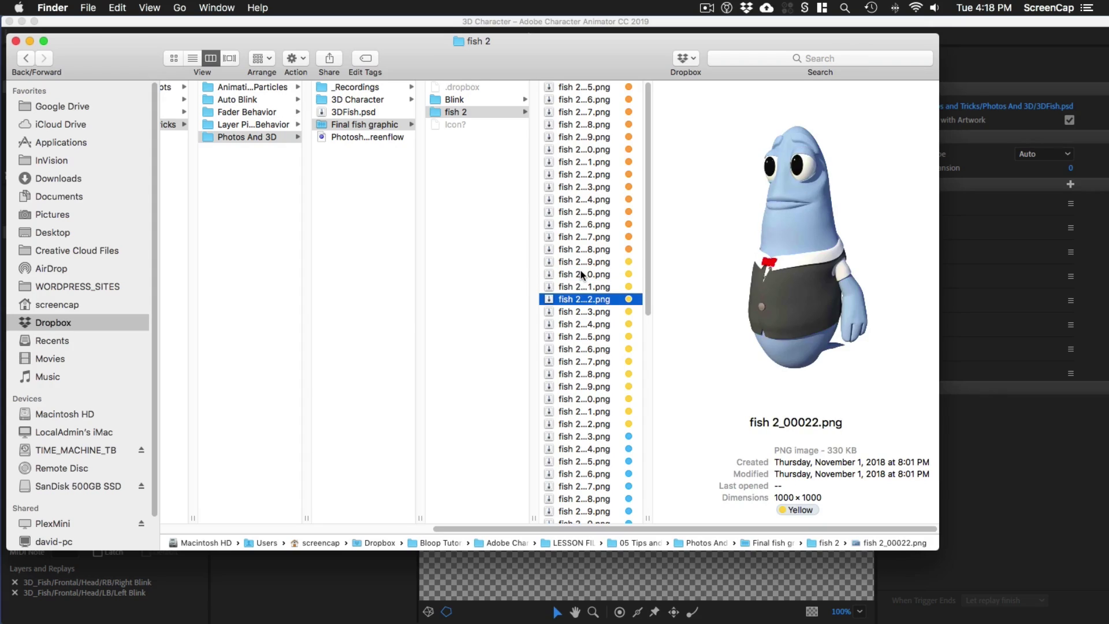
{"action": "key", "text": "Down"}
{"action": "key", "text": "Down"}
{"action": "key", "text": "Down"}
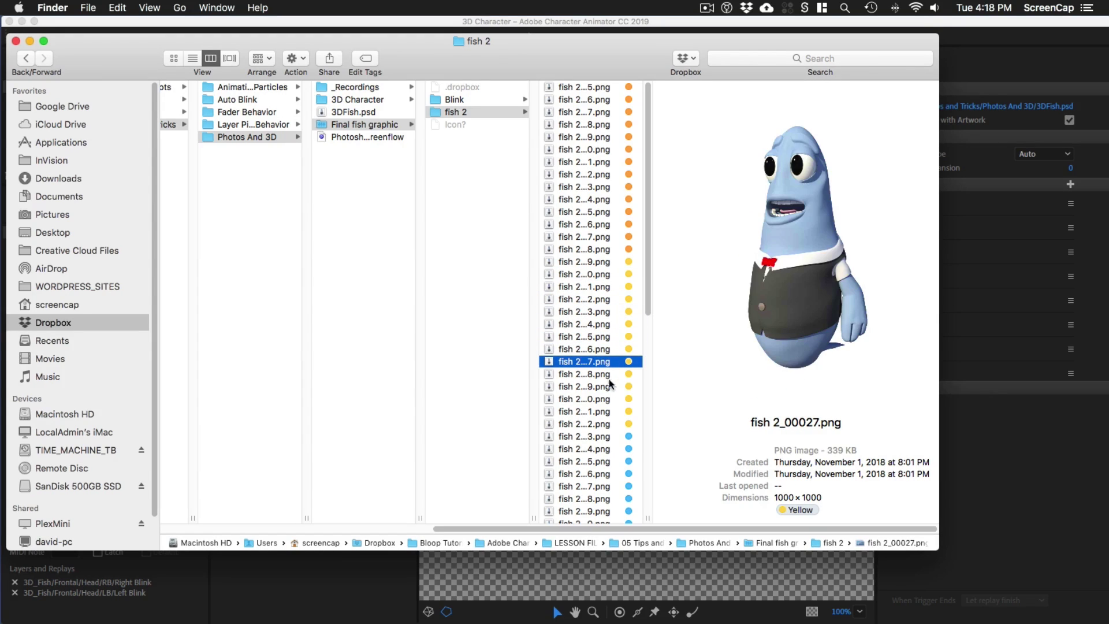
{"action": "key", "text": "Down"}
{"action": "key", "text": "Down"}
{"action": "key", "text": "Down"}
{"action": "key", "text": "Down"}
{"action": "key", "text": "Down"}
{"action": "key", "text": "Down"}
{"action": "key", "text": "Down"}
{"action": "key", "text": "Down"}
{"action": "key", "text": "Down"}
{"action": "key", "text": "Down"}
{"action": "key", "text": "Down"}
{"action": "key", "text": "Down"}
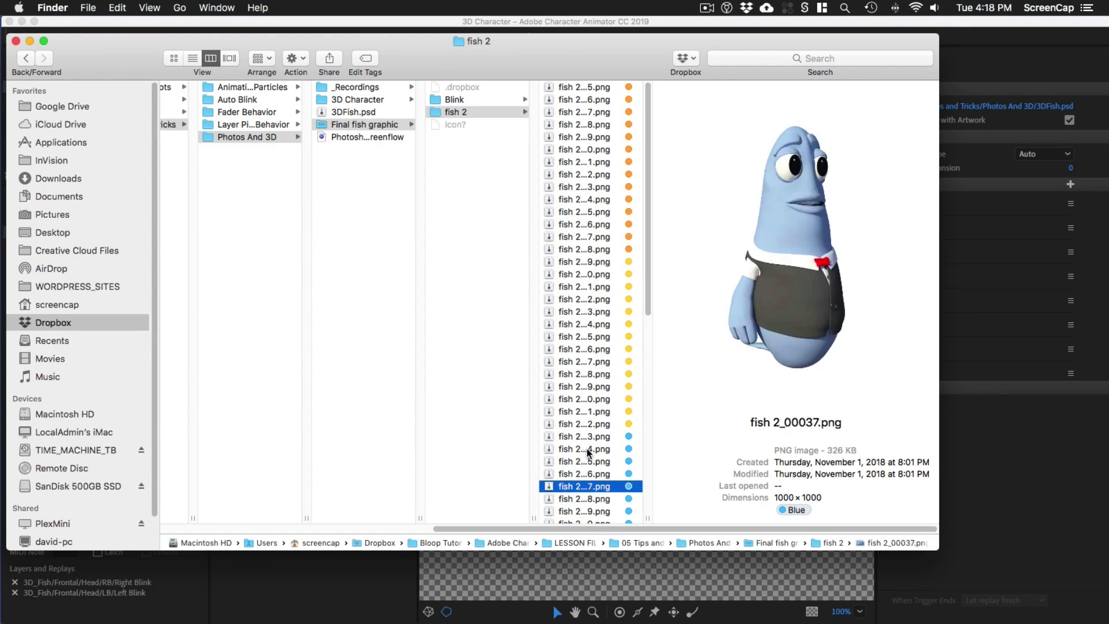
{"action": "left_click", "coordinate": [482, 101]}
Step: Review Blink > fish 2 frames blink_00070 to blink_00105, then return to fish 2_00005.png
{"action": "left_click", "coordinate": [566, 87]}
{"action": "left_click", "coordinate": [717, 88]}
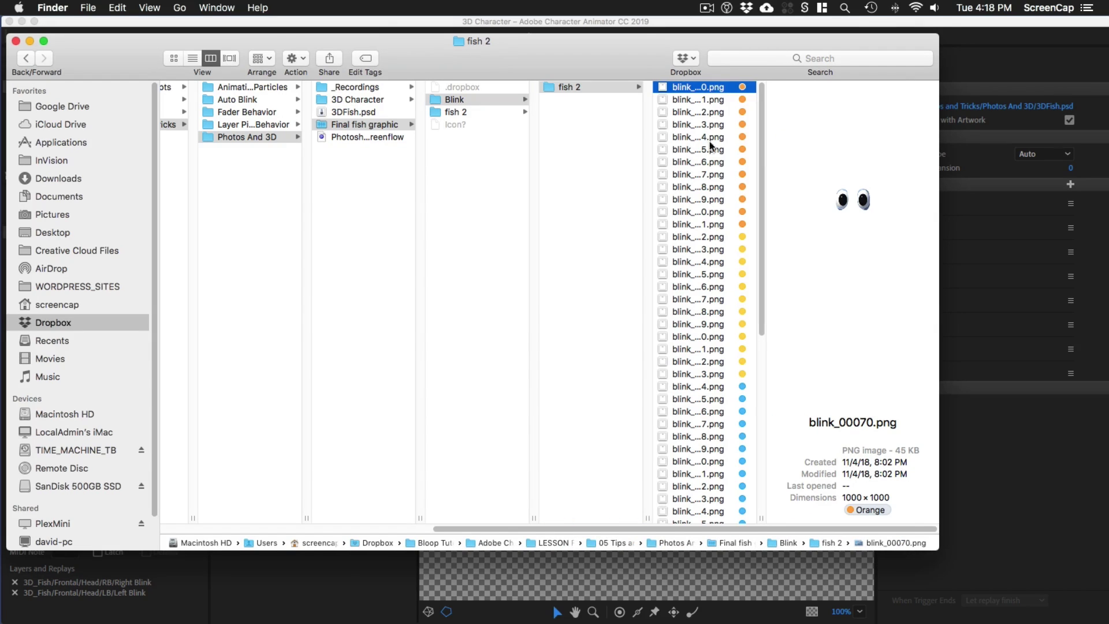
{"action": "key", "text": "Down"}
{"action": "key", "text": "Down"}
{"action": "key", "text": "Down"}
{"action": "key", "text": "Down"}
{"action": "key", "text": "Down"}
{"action": "key", "text": "Down"}
{"action": "key", "text": "Down"}
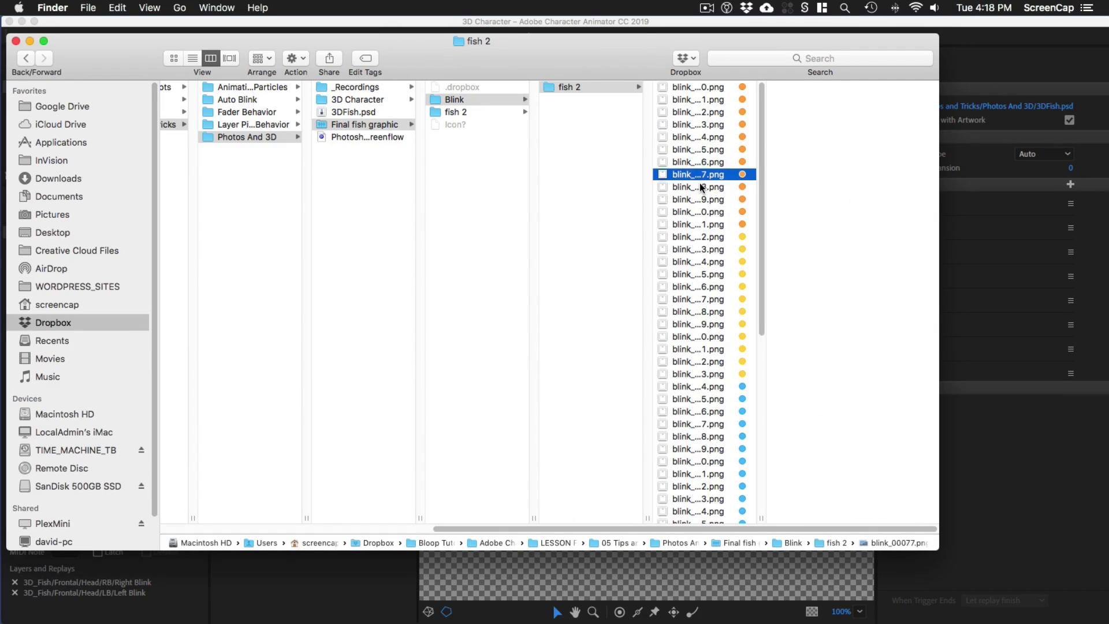
{"action": "key", "text": "Down"}
{"action": "key", "text": "Down"}
{"action": "key", "text": "Down"}
{"action": "key", "text": "Down"}
{"action": "key", "text": "Down"}
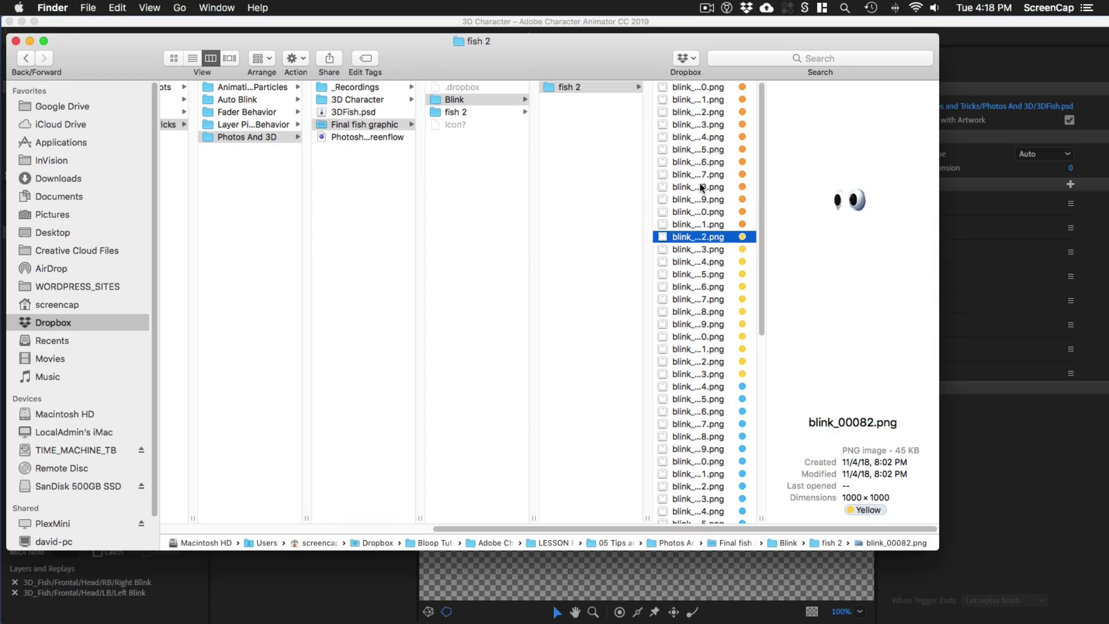
{"action": "key", "text": "Down"}
{"action": "key", "text": "Down"}
{"action": "key", "text": "Down"}
{"action": "key", "text": "Down"}
{"action": "key", "text": "Down"}
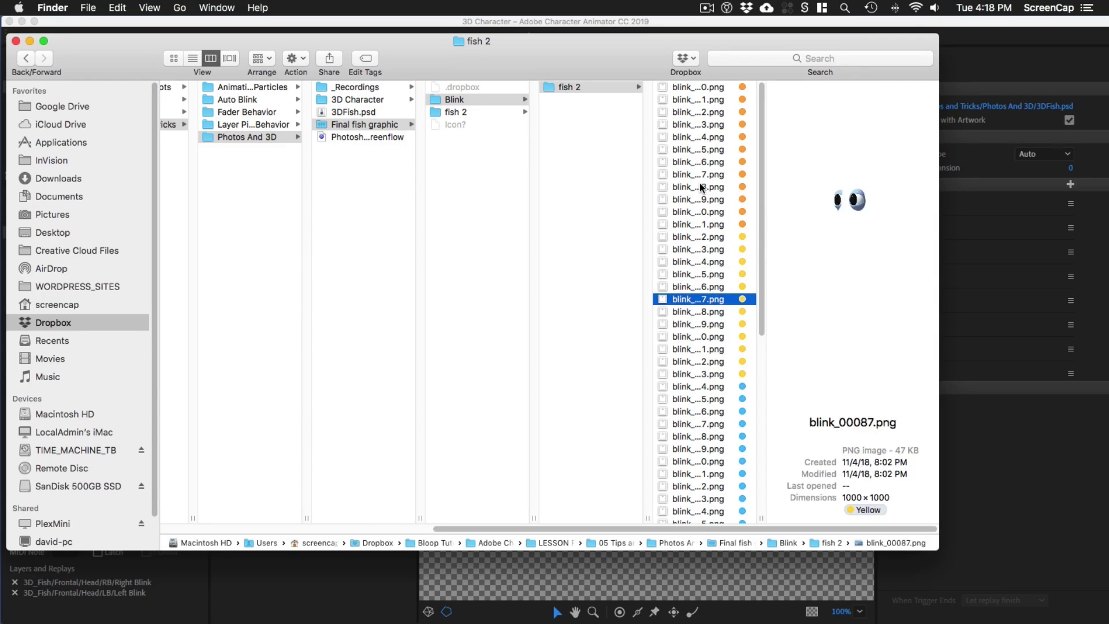
{"action": "key", "text": "Down"}
{"action": "key", "text": "Down"}
{"action": "key", "text": "Down"}
{"action": "key", "text": "Down"}
{"action": "key", "text": "Down"}
{"action": "key", "text": "Down"}
{"action": "key", "text": "Down"}
{"action": "key", "text": "Down"}
{"action": "key", "text": "Down"}
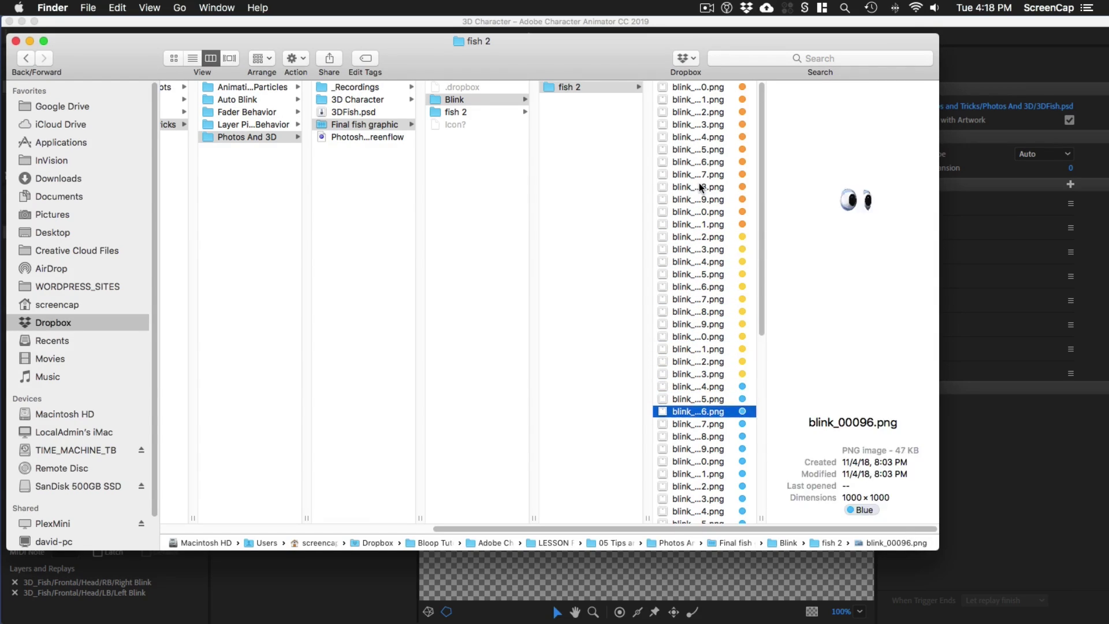
{"action": "key", "text": "Down"}
{"action": "key", "text": "Down"}
{"action": "key", "text": "Down"}
{"action": "key", "text": "Down"}
{"action": "key", "text": "Down"}
{"action": "key", "text": "Down"}
{"action": "key", "text": "Down"}
{"action": "key", "text": "Down"}
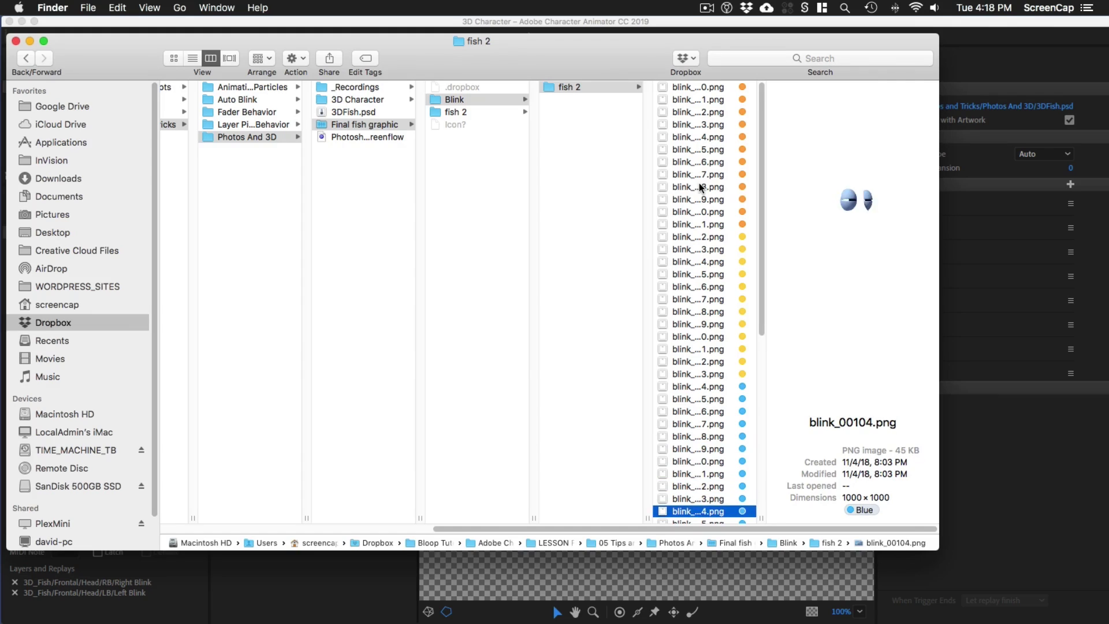
{"action": "key", "text": "Down"}
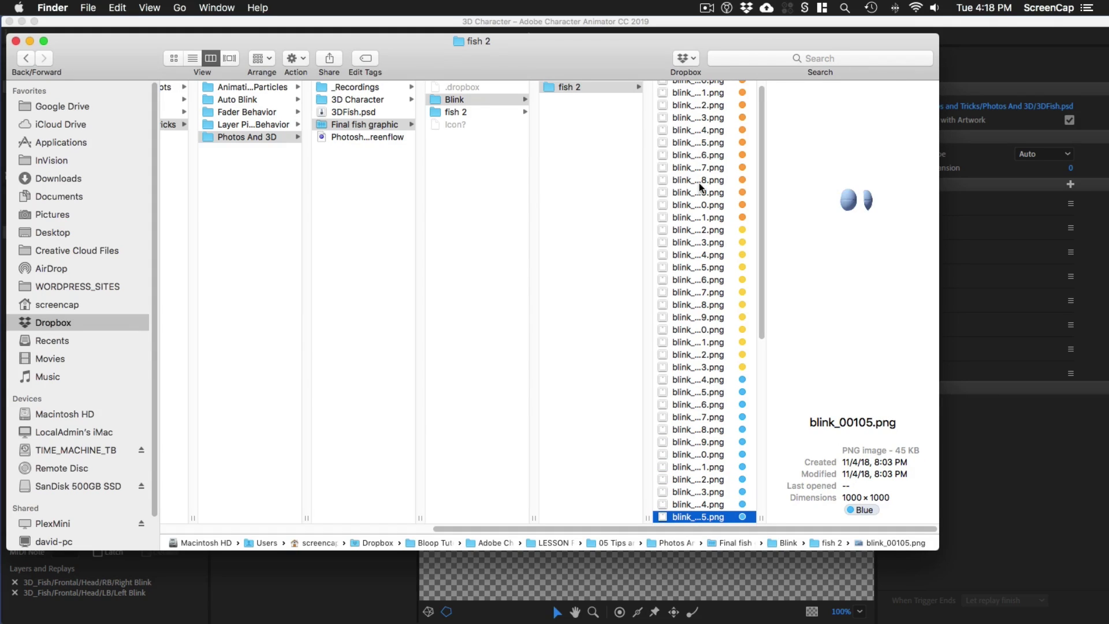
{"action": "left_click", "coordinate": [496, 111]}
{"action": "left_click", "coordinate": [593, 88]}
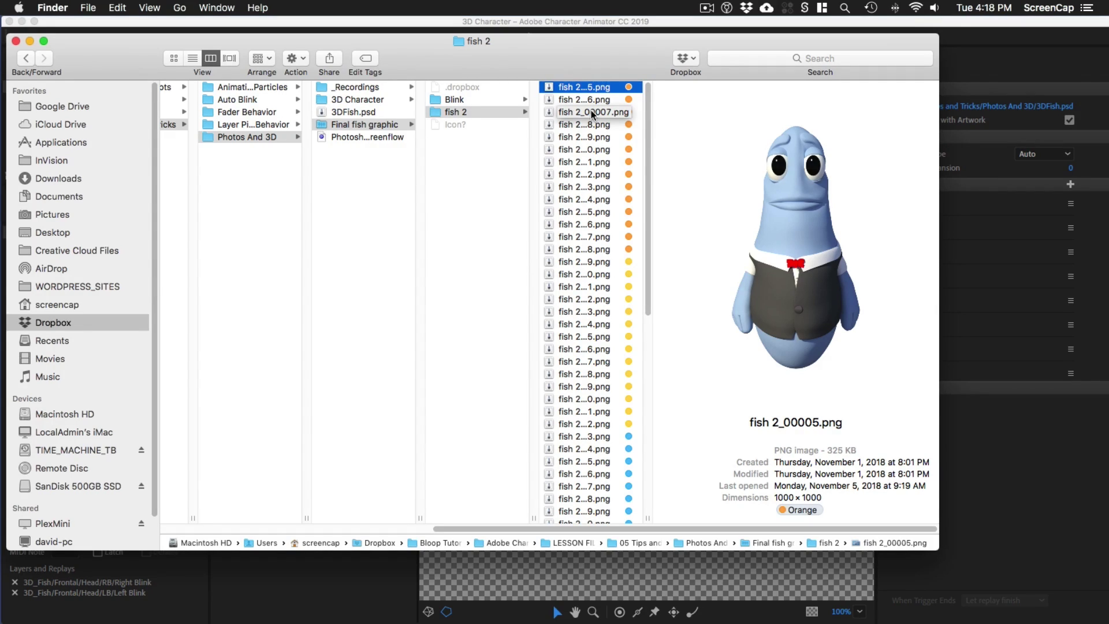
Step: In Character Animator, show the Body and Head layers and hide face background
{"action": "left_click", "coordinate": [629, 22]}
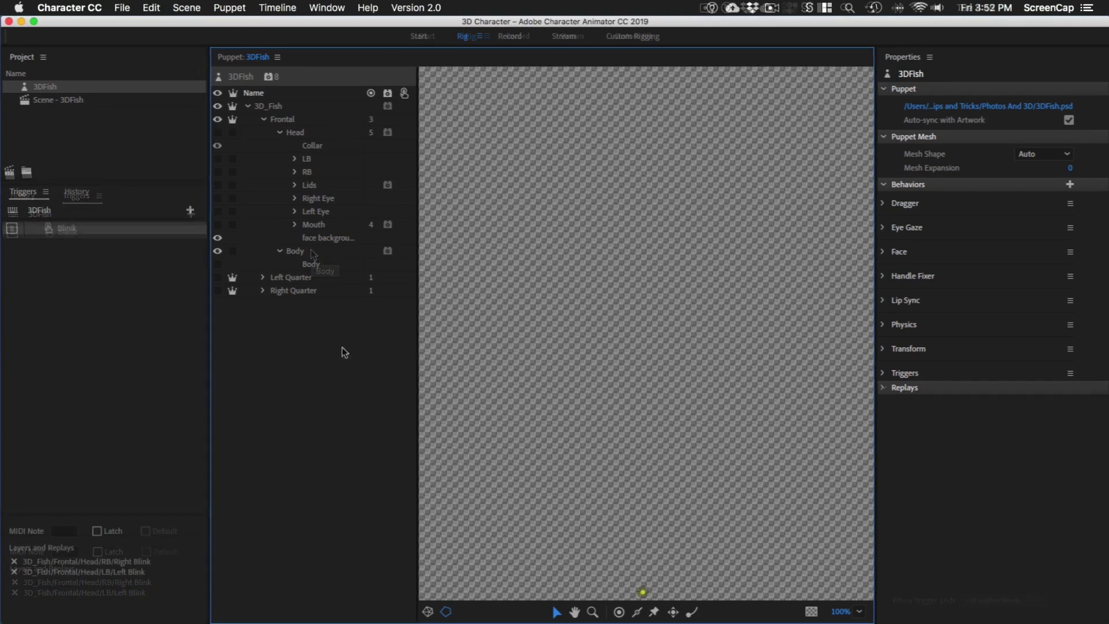
{"action": "left_click", "coordinate": [217, 264]}
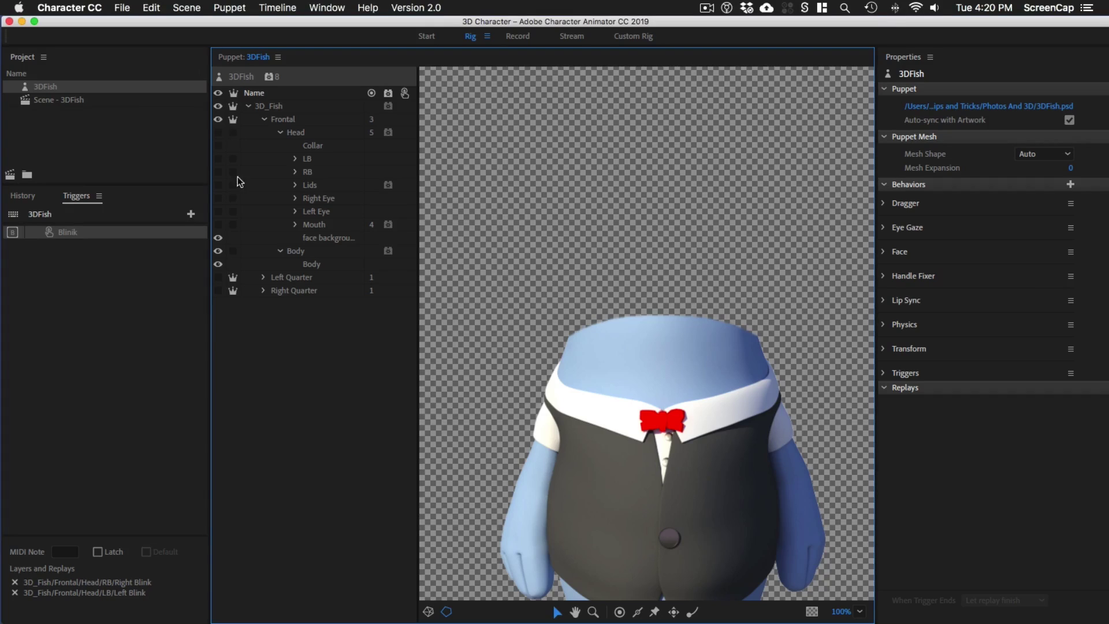
{"action": "left_click", "coordinate": [218, 132]}
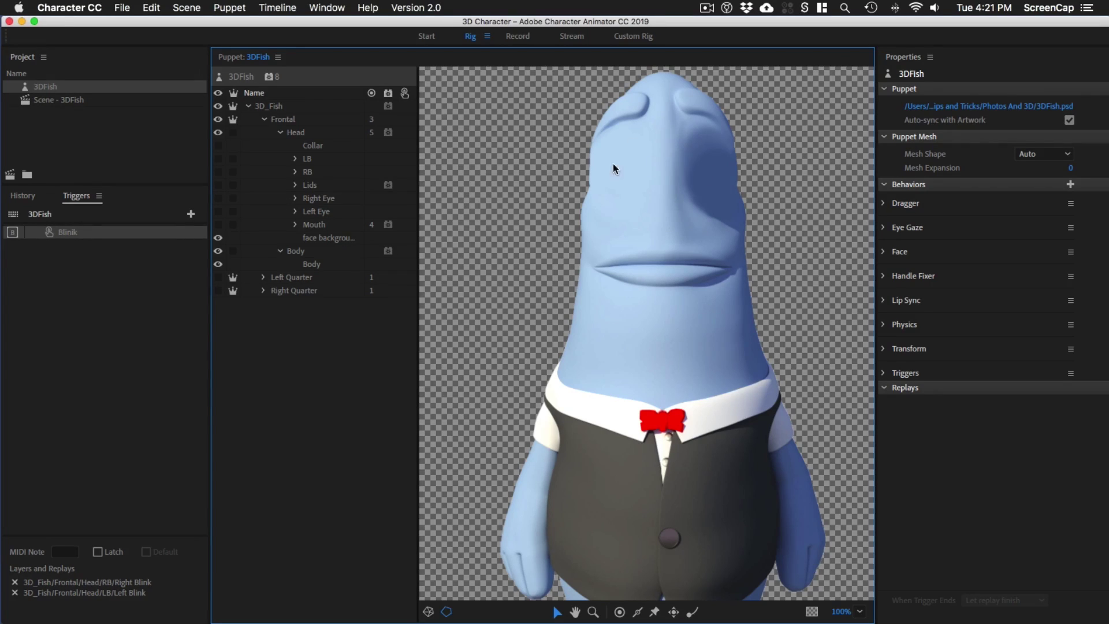
{"action": "left_click", "coordinate": [218, 237]}
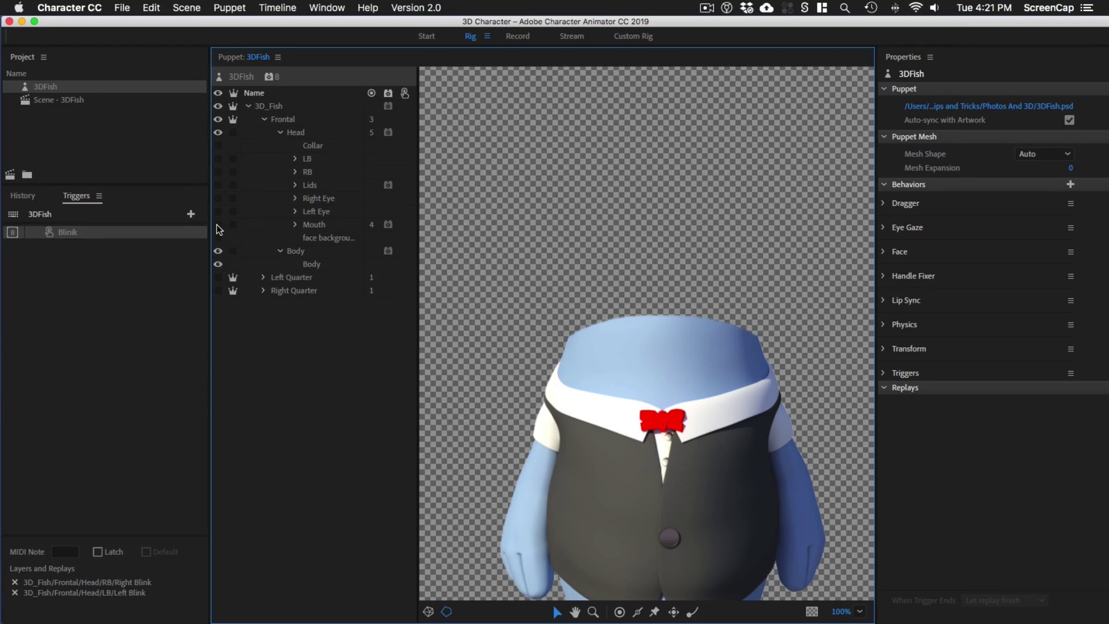
Step: Show Mouth and compare visemes by hiding Neutral, Smile, Surprised, D and S shapes
{"action": "left_click", "coordinate": [218, 224]}
{"action": "left_click", "coordinate": [295, 224]}
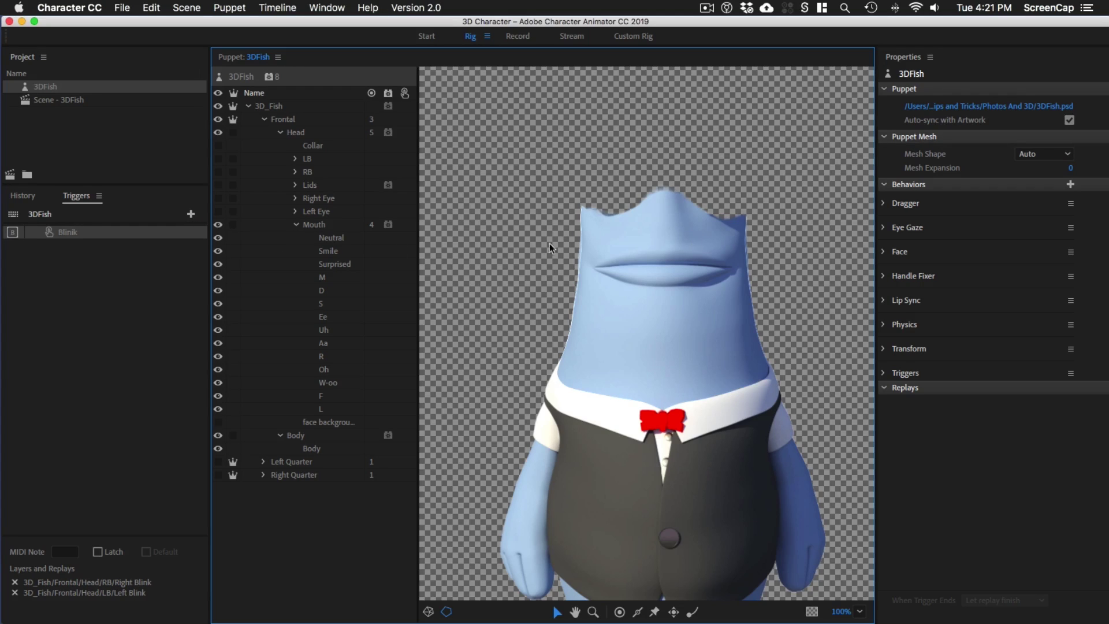
{"action": "left_click_drag", "start_coordinate": [217, 239], "coordinate": [218, 285]}
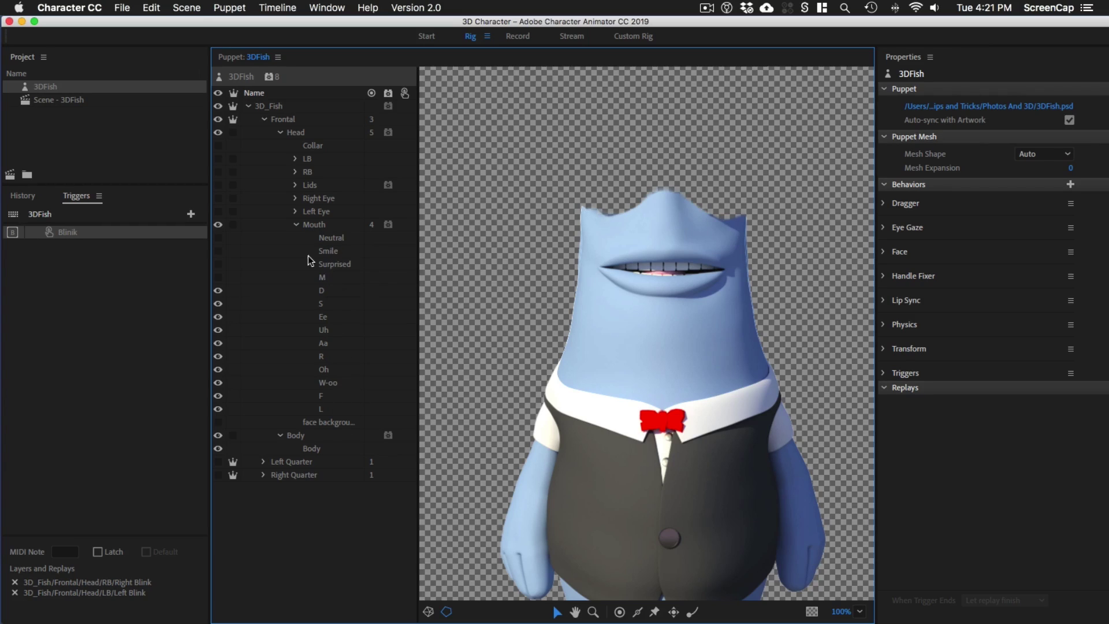
{"action": "mouse_move", "coordinate": [217, 290]}
{"action": "left_mouse_down"}
{"action": "mouse_move", "coordinate": [218, 303]}
{"action": "mouse_move", "coordinate": [218, 238]}
{"action": "mouse_move", "coordinate": [218, 304]}
{"action": "left_mouse_up"}
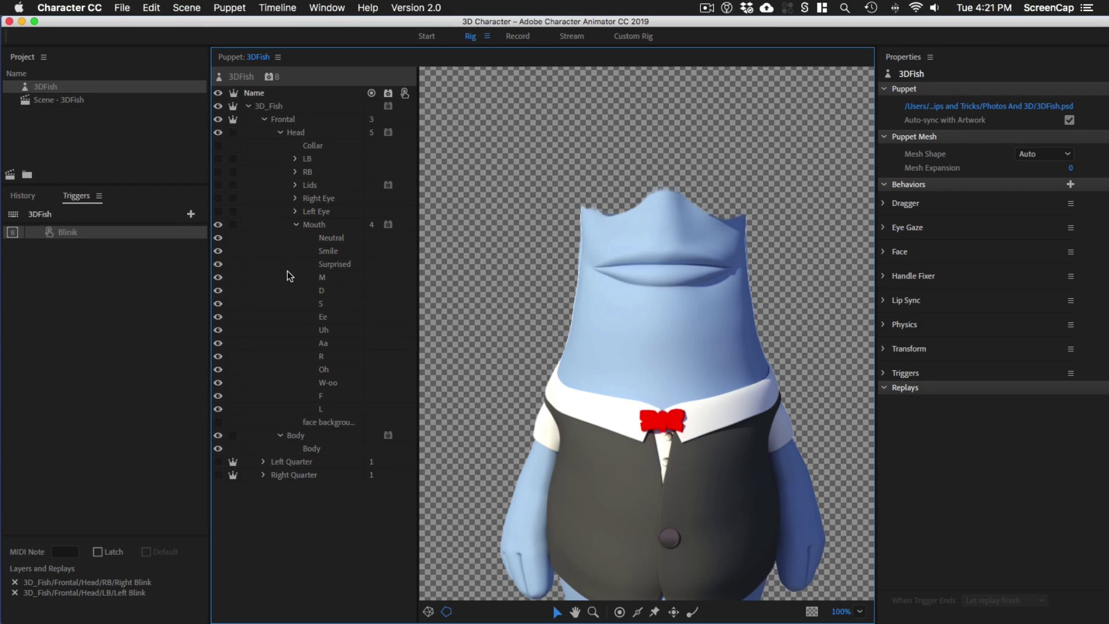
{"action": "left_click", "coordinate": [295, 225]}
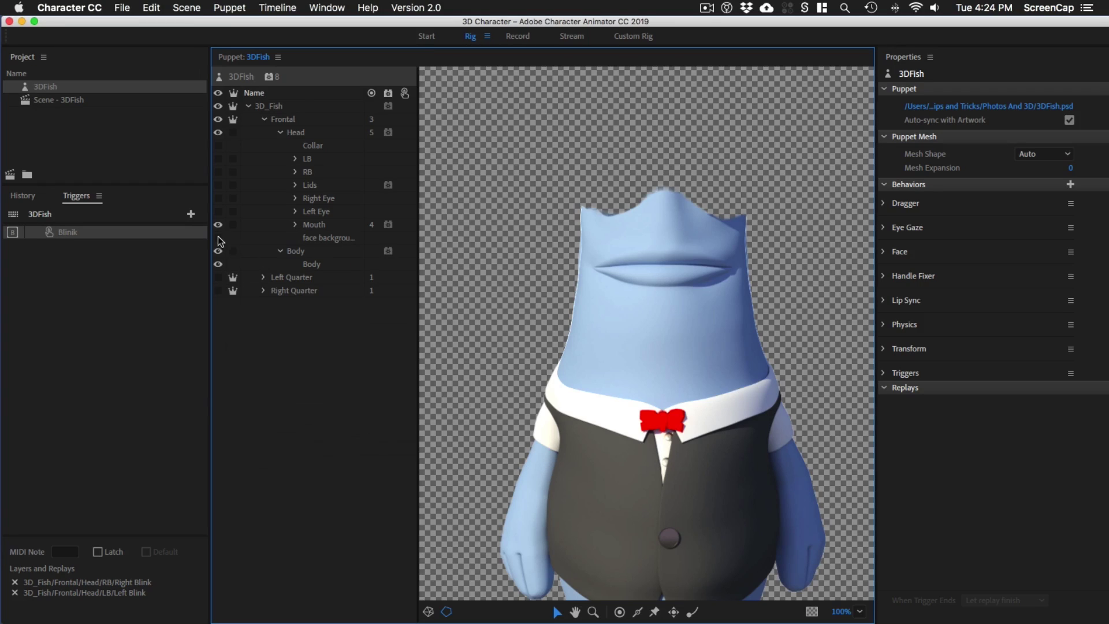
Step: Show face background and both eyes, and expand the Right Eye and Left Eye groups
{"action": "left_click", "coordinate": [218, 238]}
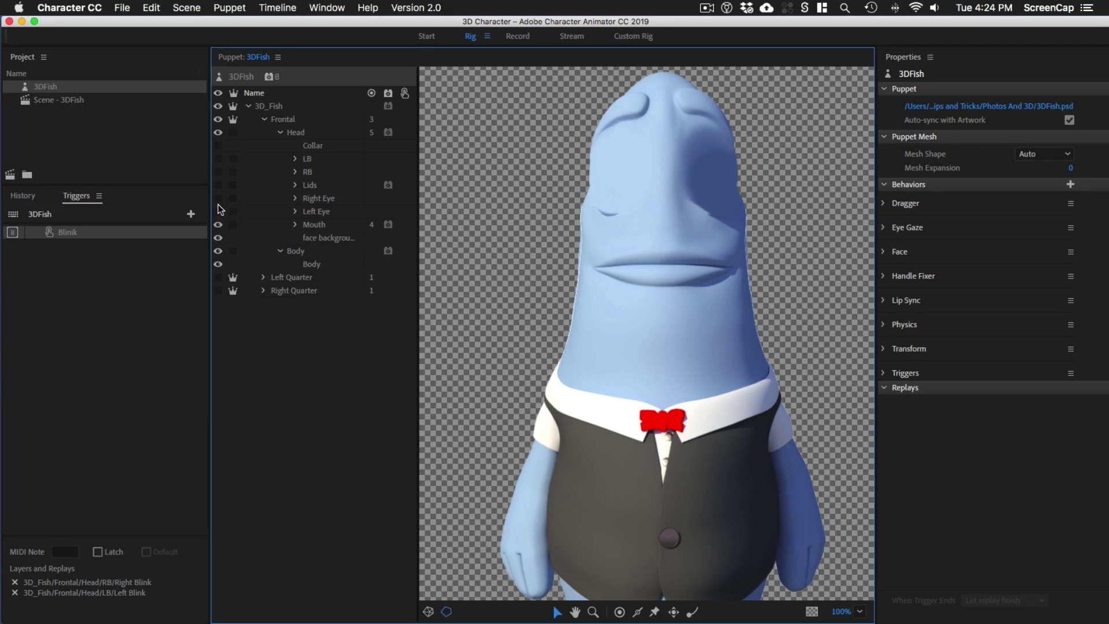
{"action": "left_click", "coordinate": [218, 211]}
{"action": "left_click", "coordinate": [218, 198]}
{"action": "left_click", "coordinate": [296, 198]}
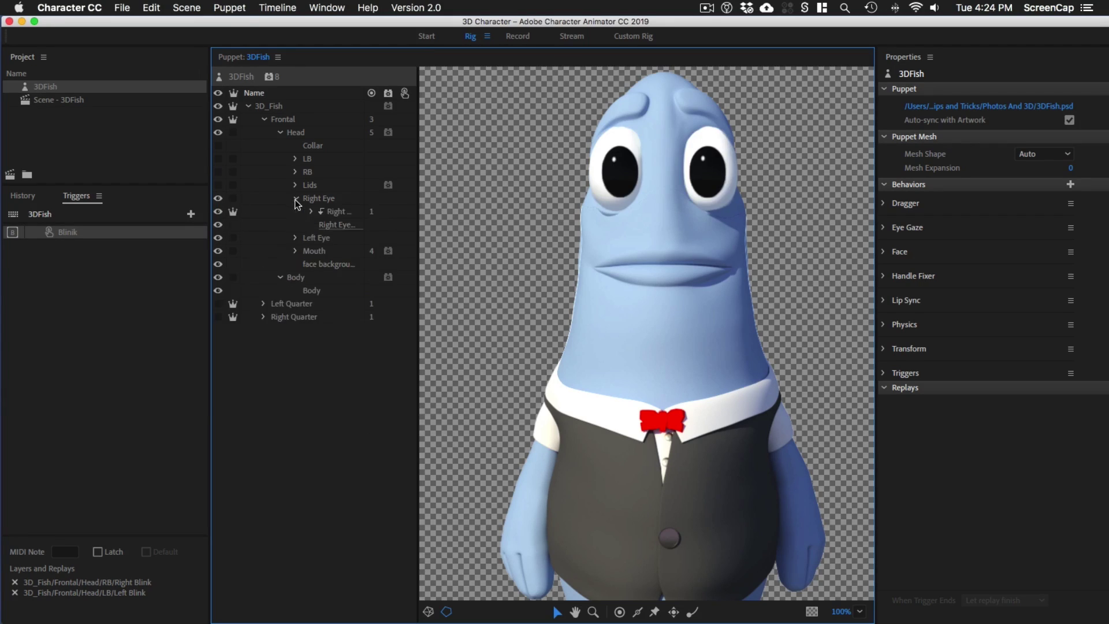
{"action": "left_click", "coordinate": [296, 237]}
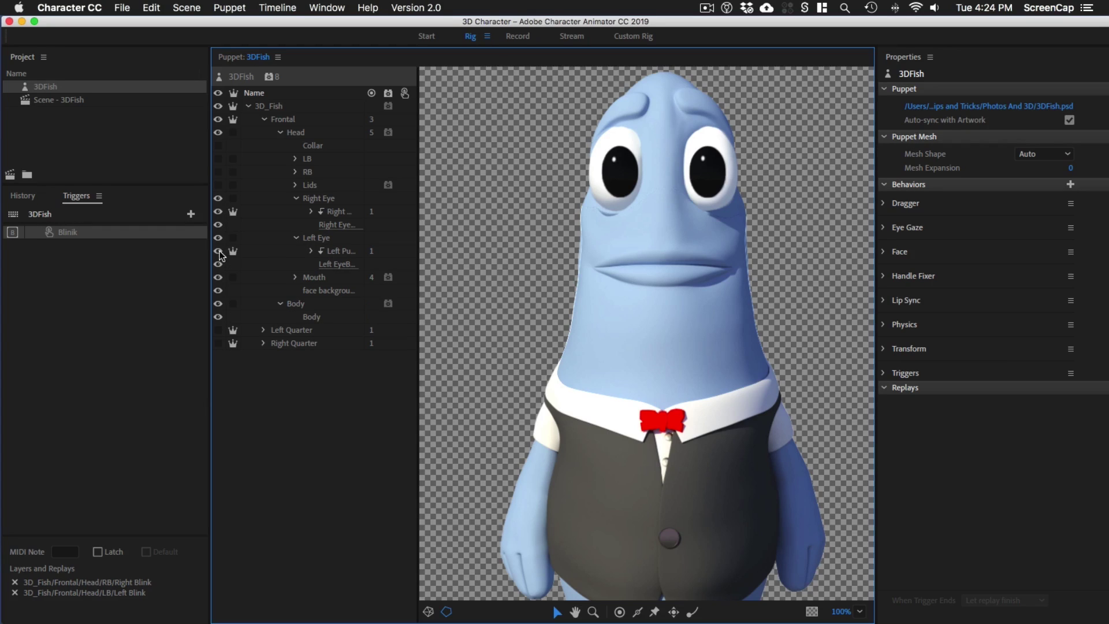
Step: Hide and re-show the Left and Right Pupil layers, then select Right Pupil
{"action": "left_click", "coordinate": [218, 251]}
{"action": "left_click", "coordinate": [218, 211]}
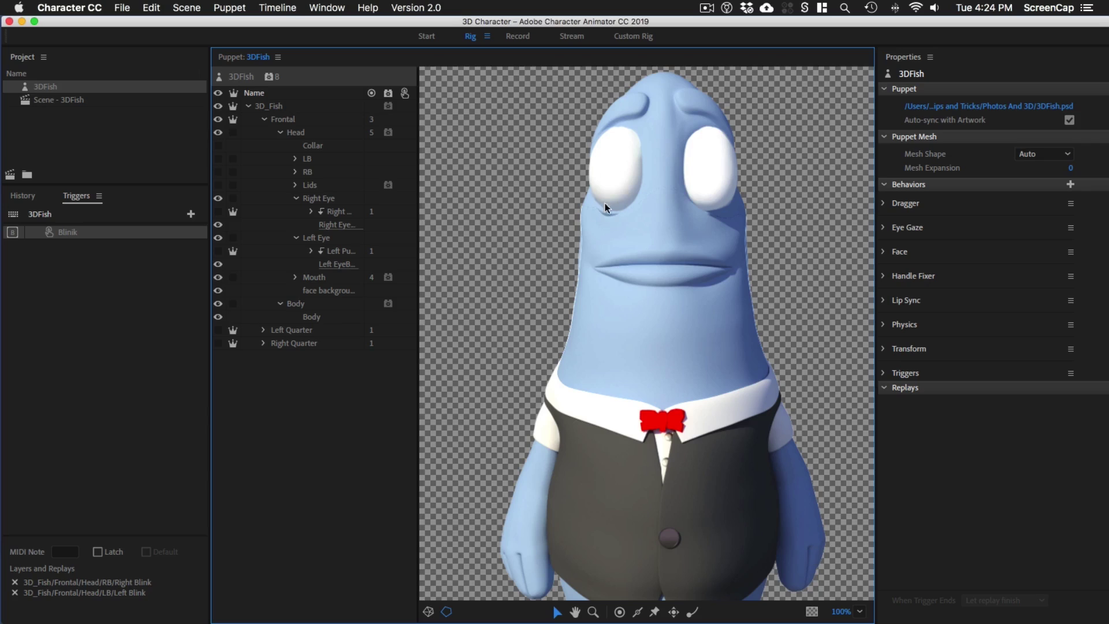
{"action": "left_click", "coordinate": [218, 212]}
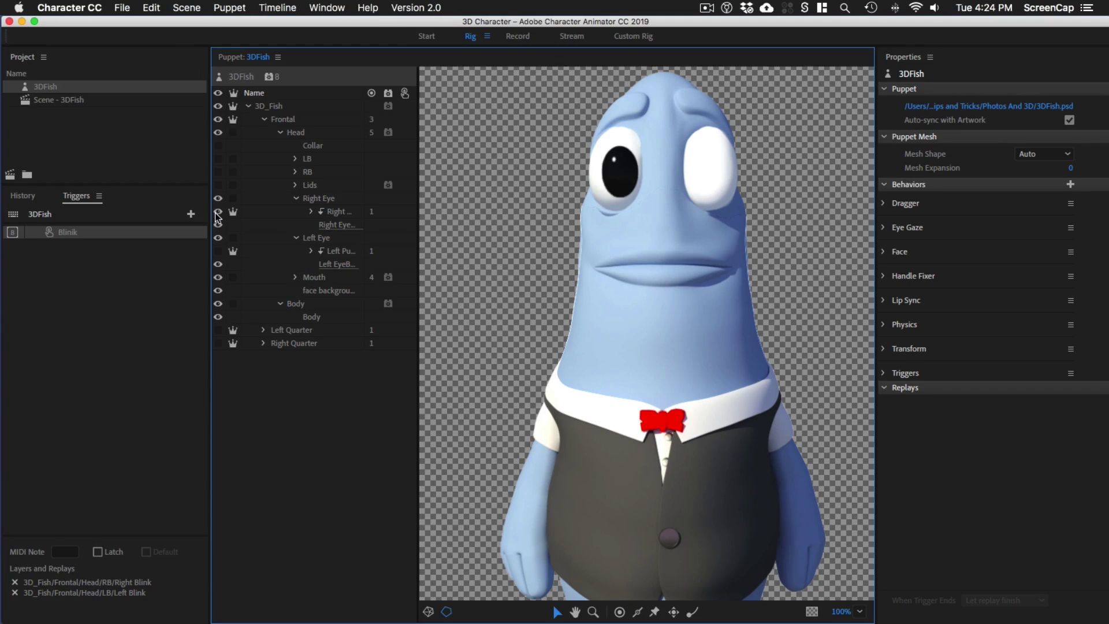
{"action": "left_click", "coordinate": [219, 252]}
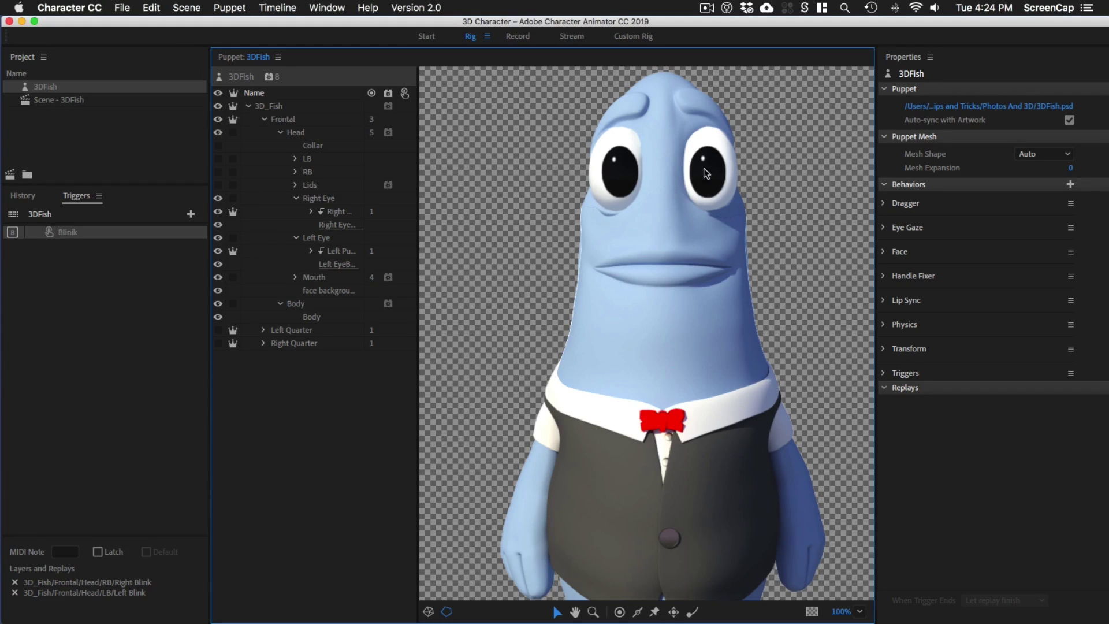
{"action": "left_click", "coordinate": [343, 212]}
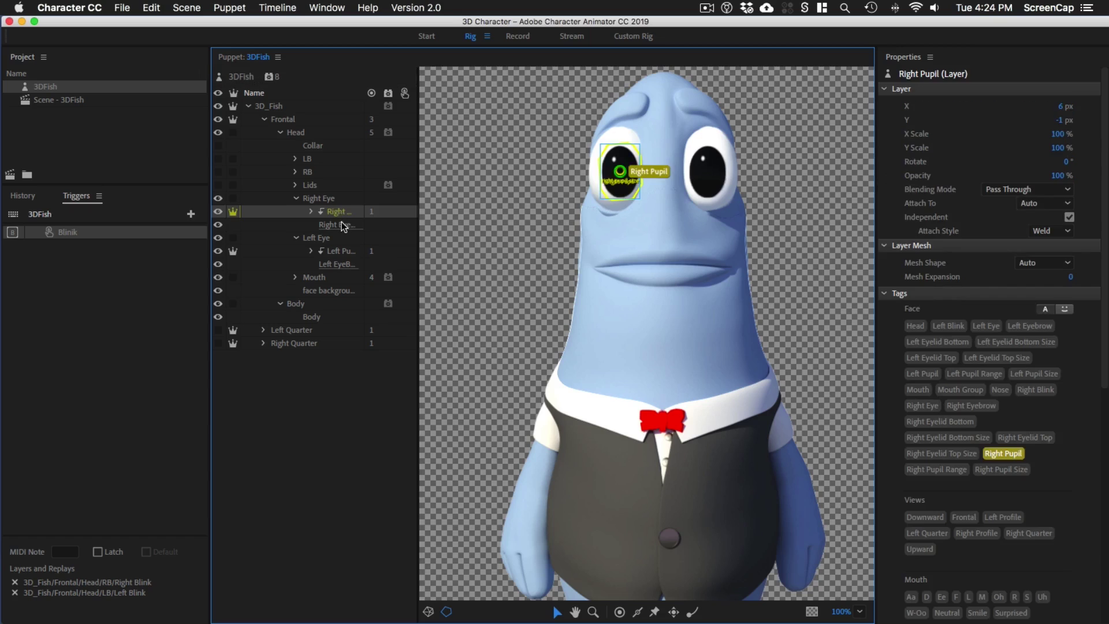
{"action": "left_click", "coordinate": [343, 224]}
{"action": "left_click", "coordinate": [341, 212]}
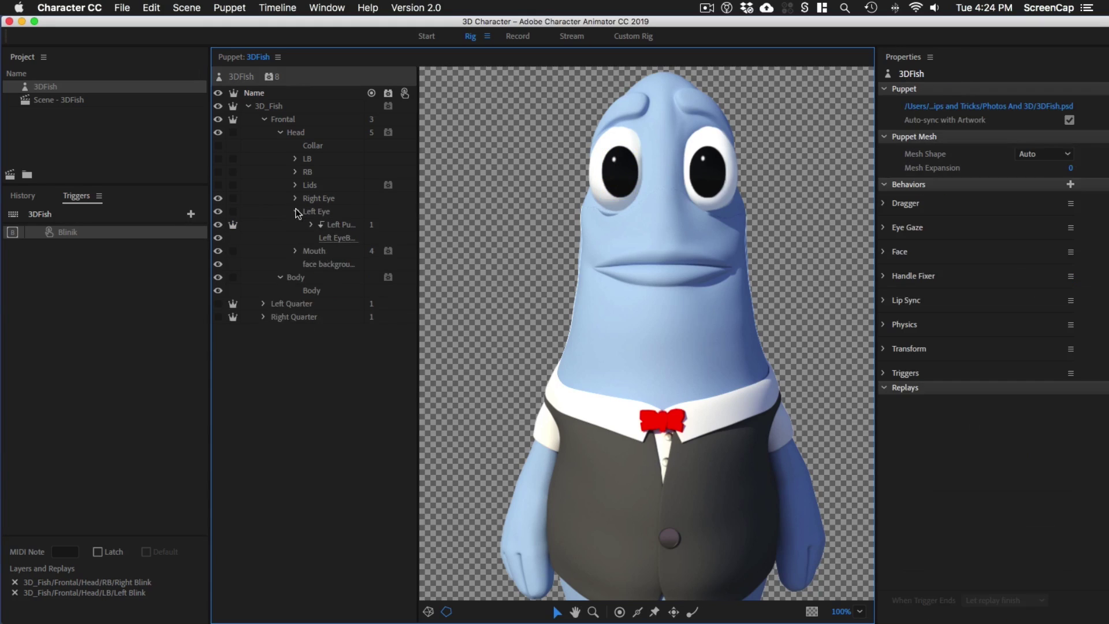
Step: Show the Lids group, expand it, and switch to the second blink frame
{"action": "left_click", "coordinate": [295, 211]}
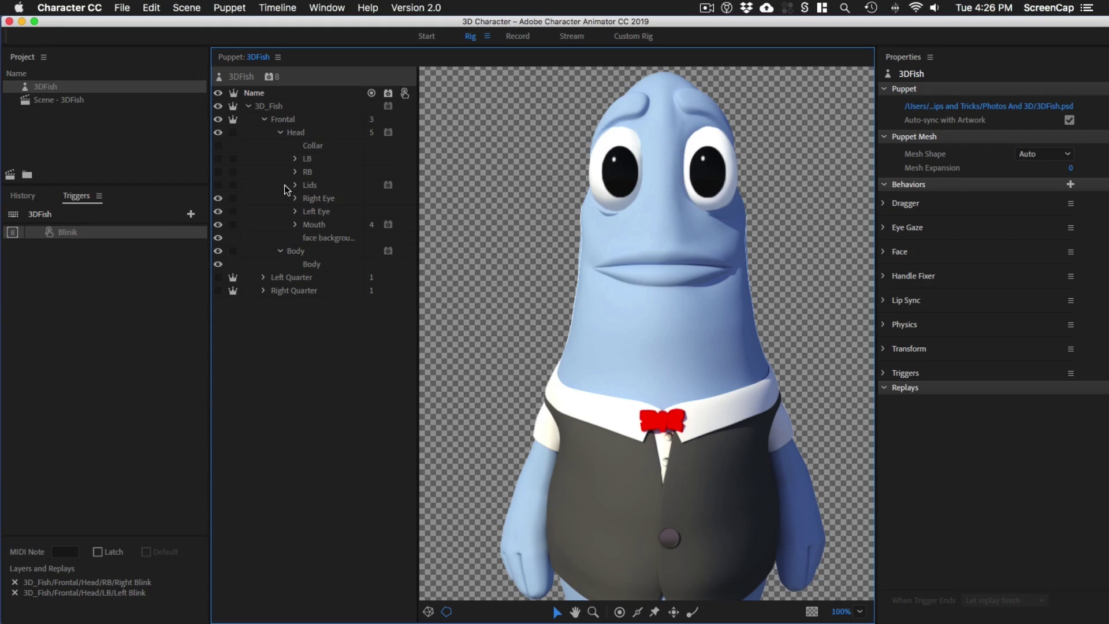
{"action": "left_click", "coordinate": [219, 185]}
{"action": "left_click", "coordinate": [296, 185]}
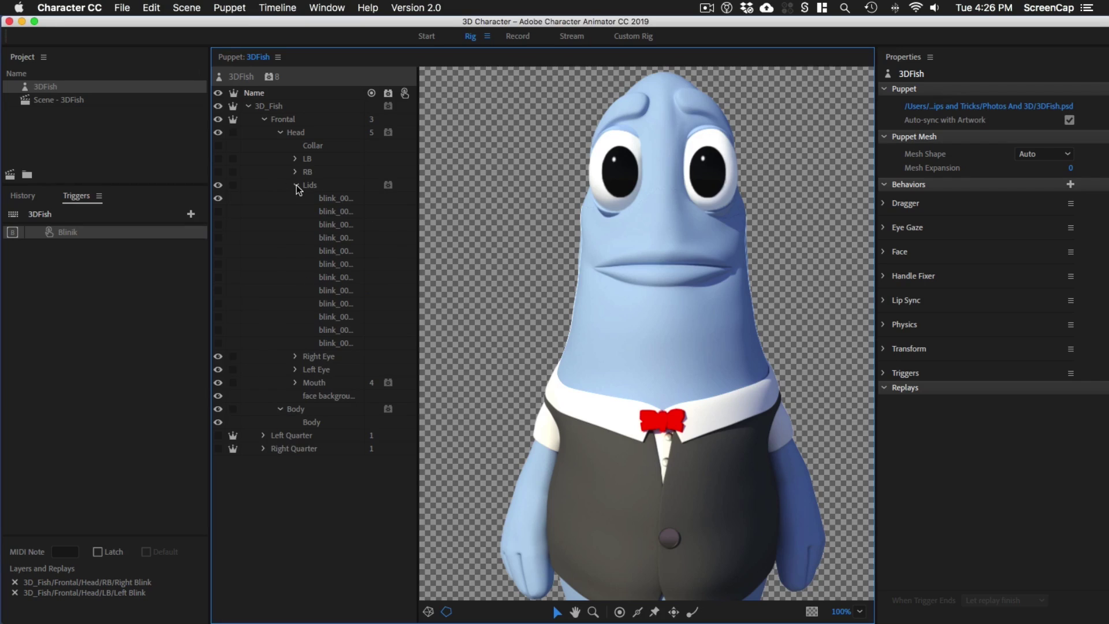
{"action": "left_click", "coordinate": [219, 199]}
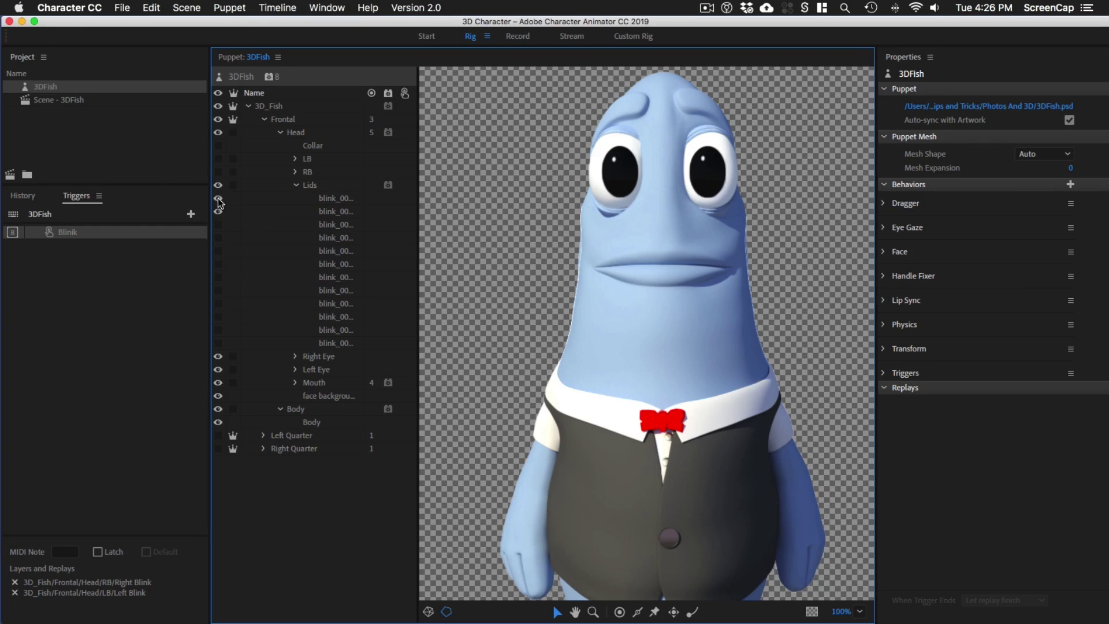
{"action": "left_click", "coordinate": [218, 212]}
Step: Advance the visible blink frame through the third and fourth to the fifth
{"action": "left_click", "coordinate": [218, 224]}
{"action": "left_click", "coordinate": [219, 211]}
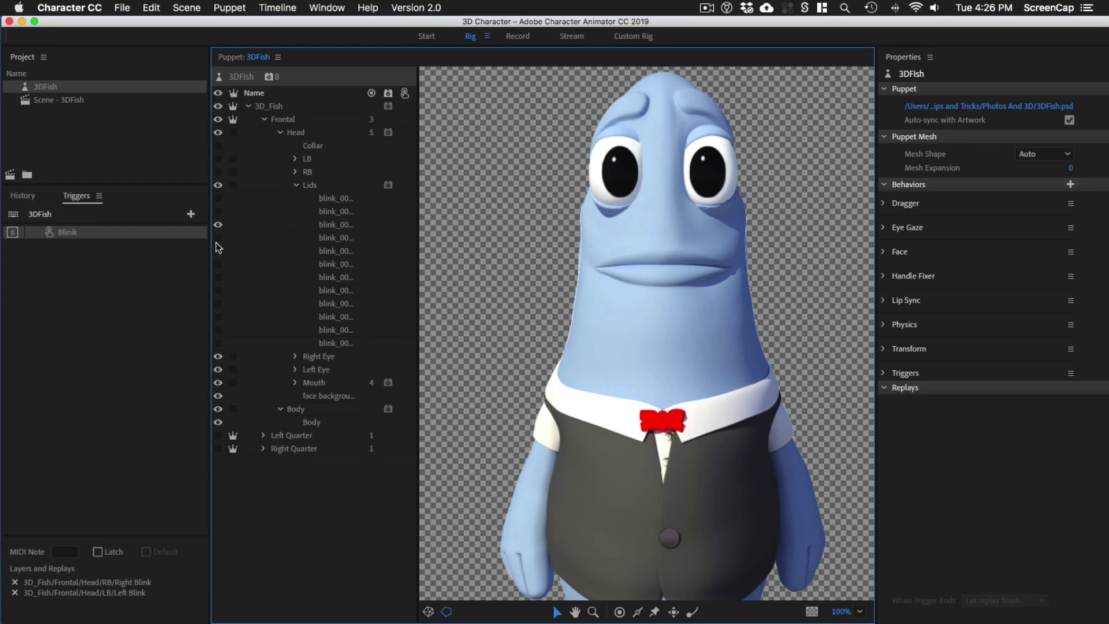
{"action": "left_click", "coordinate": [219, 236]}
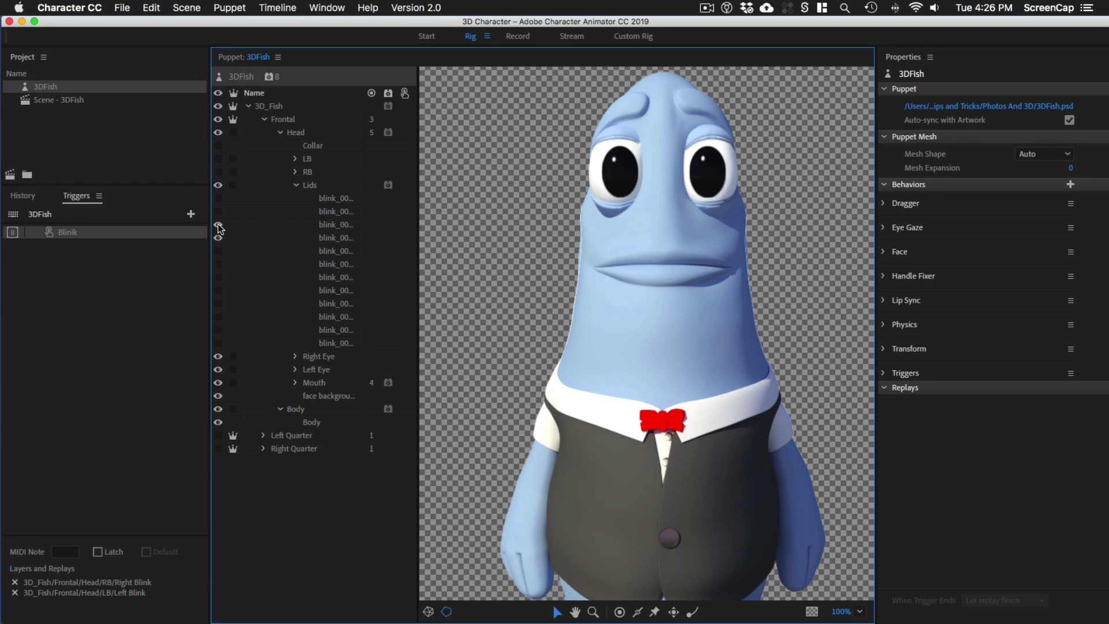
{"action": "left_click", "coordinate": [218, 225]}
{"action": "left_click", "coordinate": [218, 250]}
{"action": "left_click", "coordinate": [219, 237]}
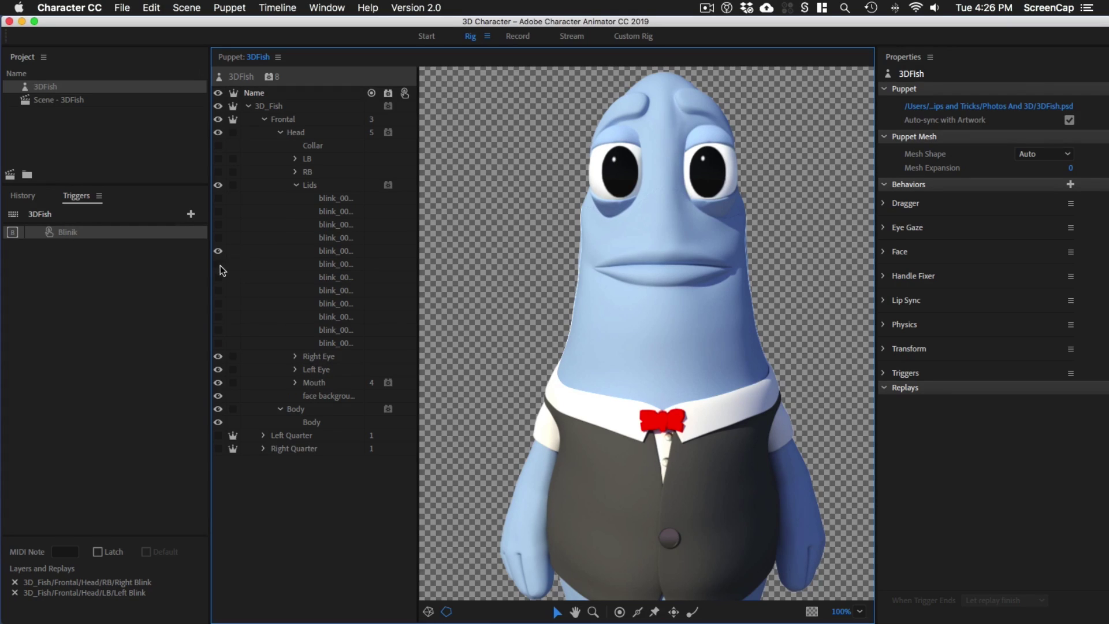
Step: Inspect the Lids Layer Picker behavior, collapse Lids, and expand the RB group
{"action": "left_click", "coordinate": [311, 185]}
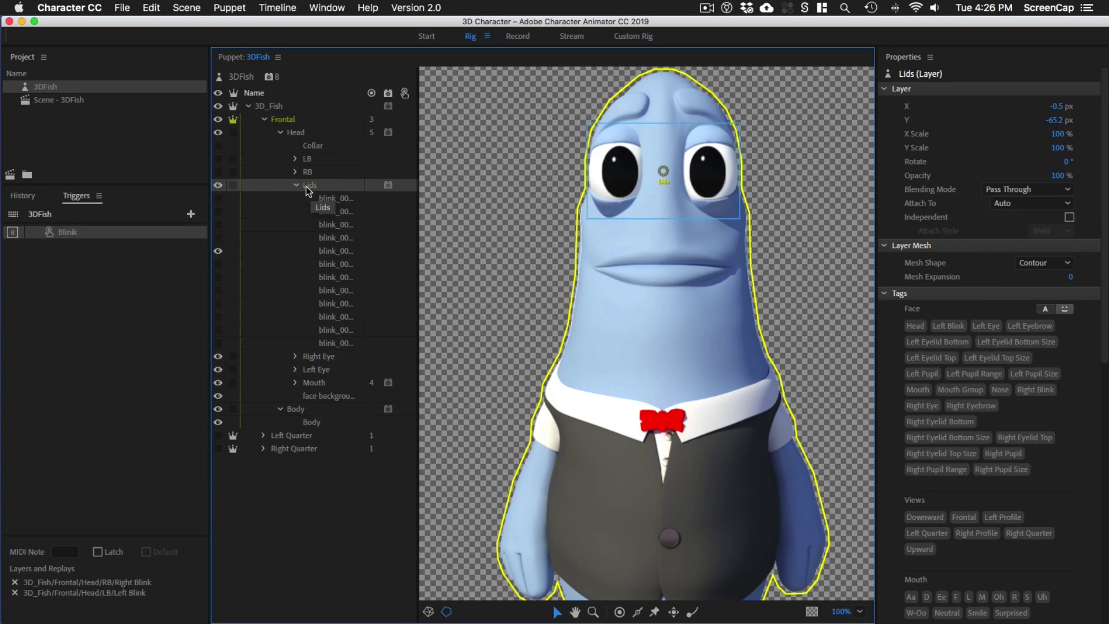
{"action": "scroll", "coordinate": [1038, 327], "scroll_direction": "down", "scroll_amount": 10}
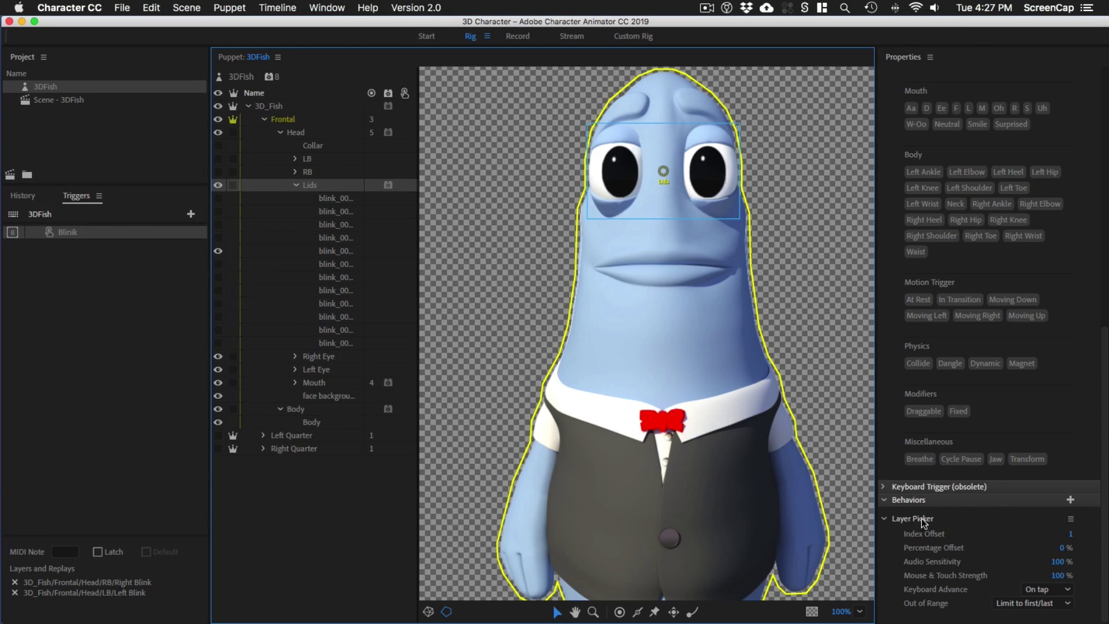
{"action": "left_click", "coordinate": [296, 184]}
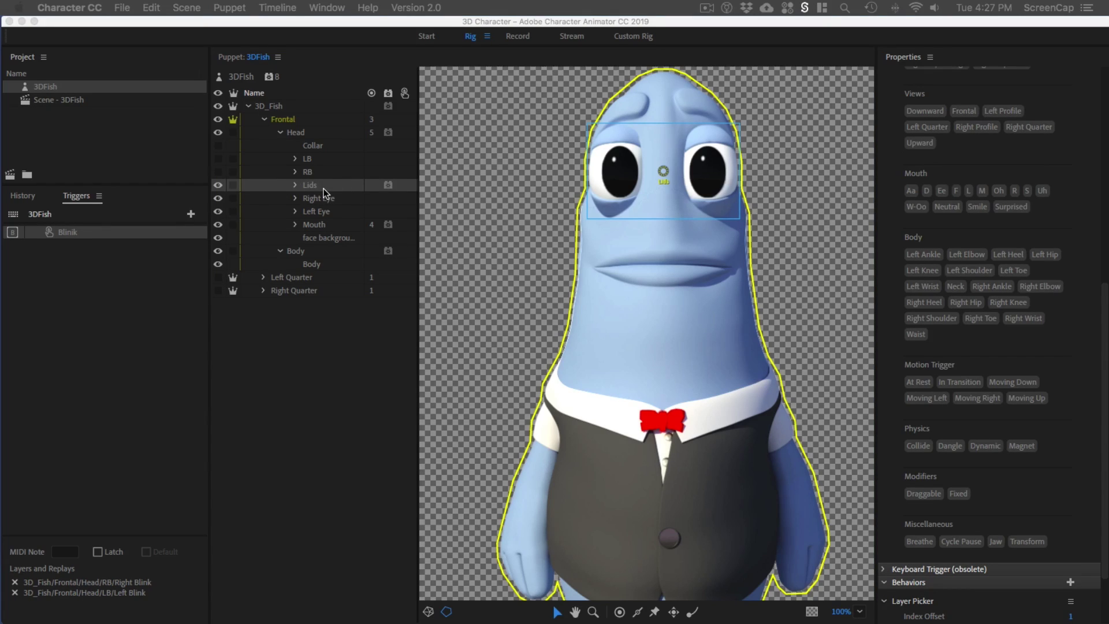
{"action": "left_click", "coordinate": [295, 171]}
Step: Expand the RB and LB groups and select the Left Blink layer
{"action": "left_click", "coordinate": [296, 171]}
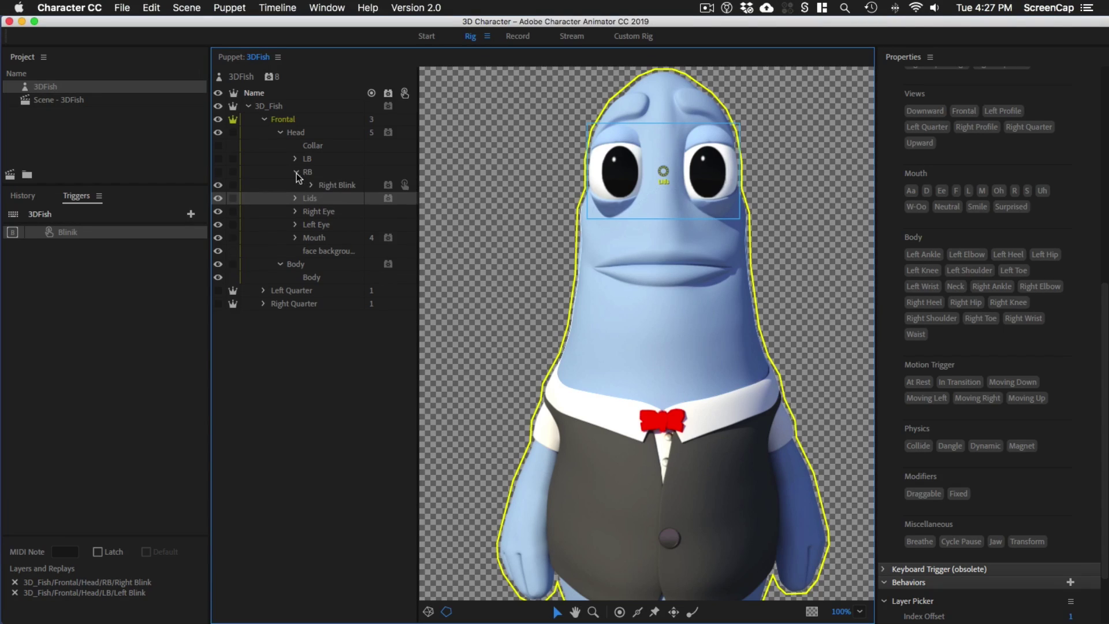
{"action": "left_click", "coordinate": [296, 160]}
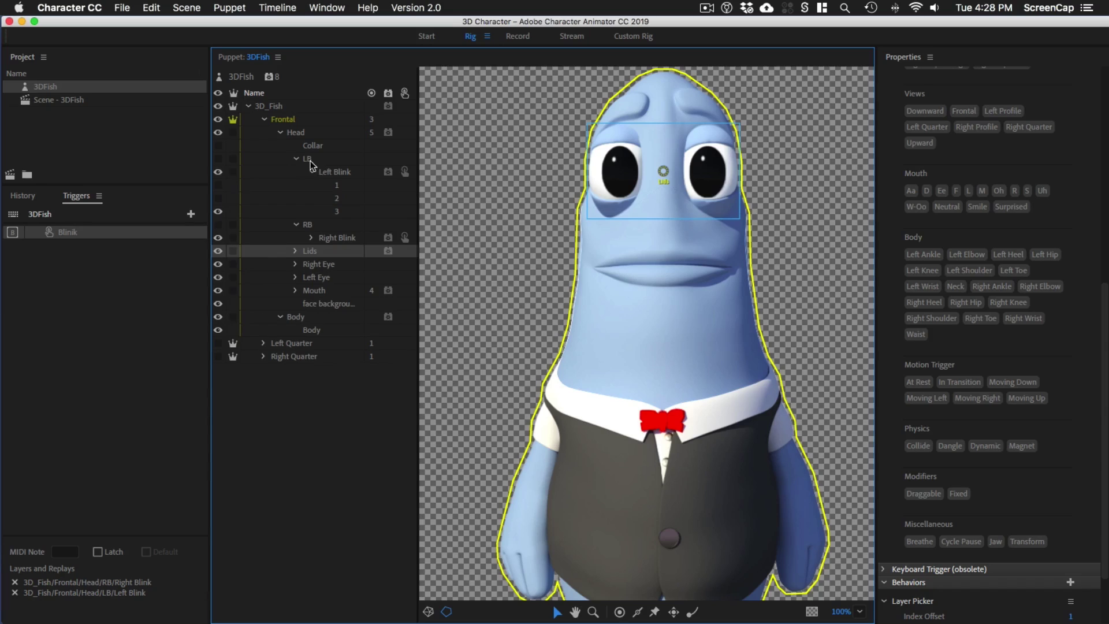
{"action": "left_click", "coordinate": [314, 172]}
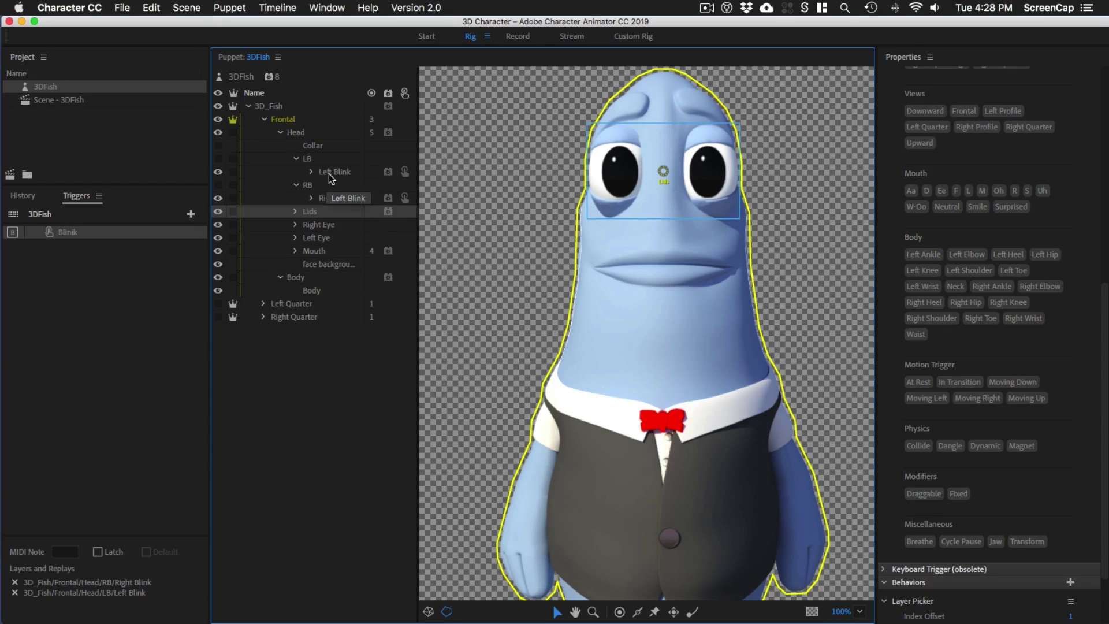
{"action": "left_click", "coordinate": [329, 174]}
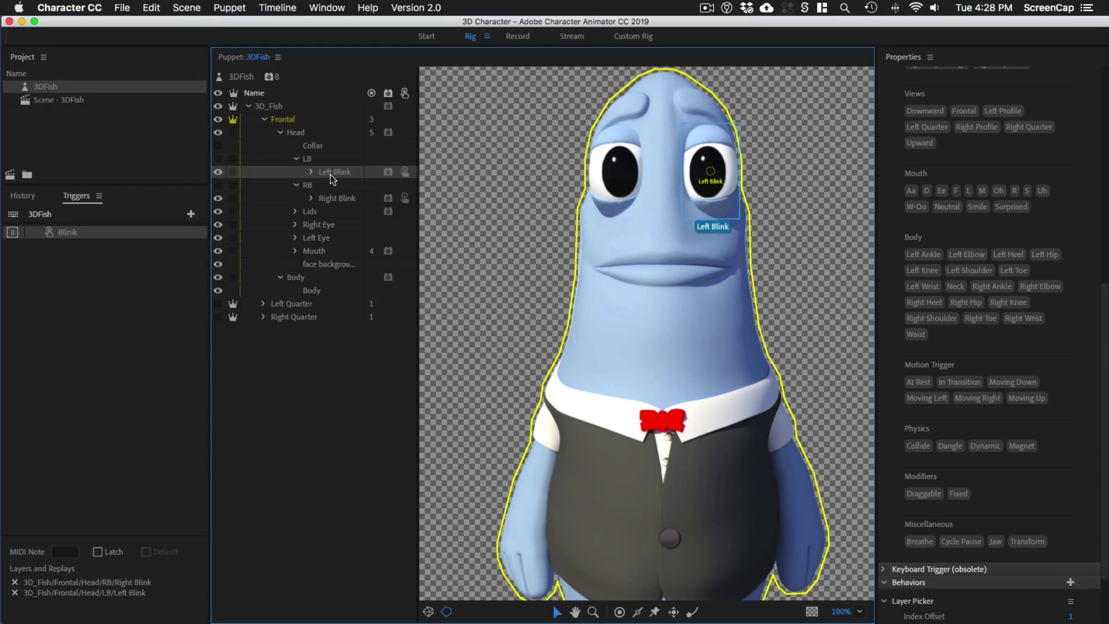
Step: Compare the properties of Right Eye, Left Eye, Right Blink and Left Blink
{"action": "left_click", "coordinate": [313, 224]}
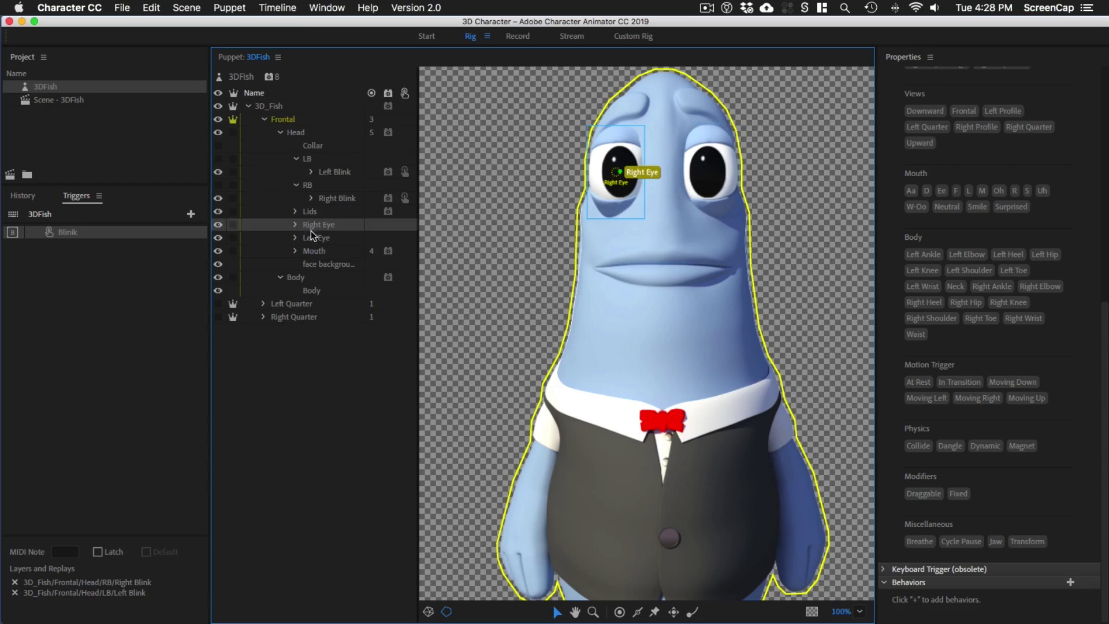
{"action": "left_click", "coordinate": [313, 239]}
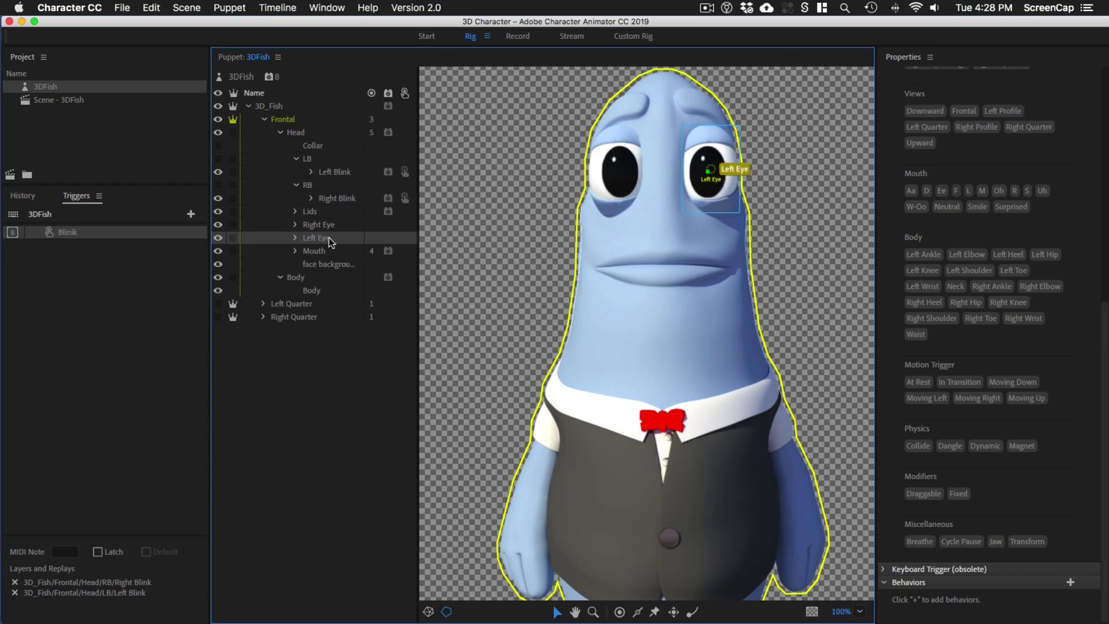
{"action": "left_click", "coordinate": [328, 200]}
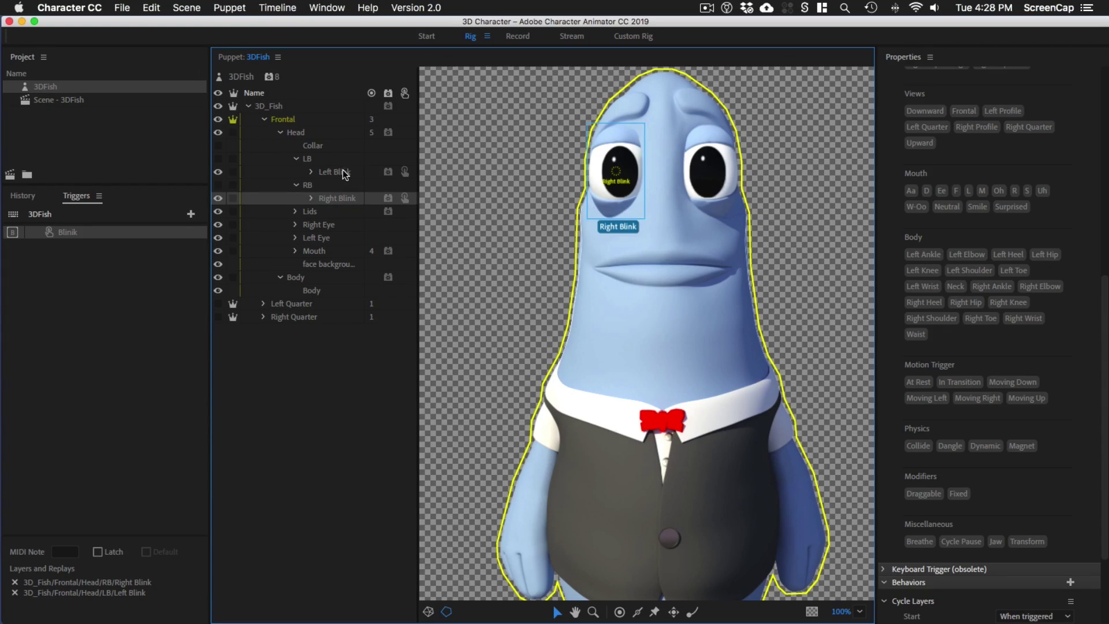
{"action": "left_click", "coordinate": [341, 174]}
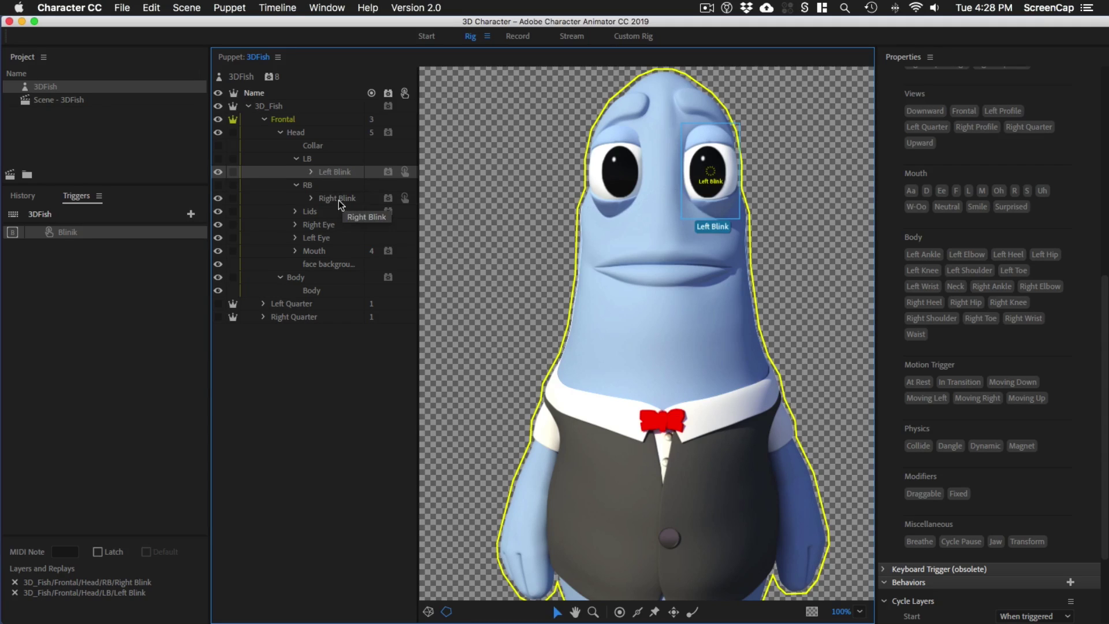
{"action": "left_click", "coordinate": [339, 200]}
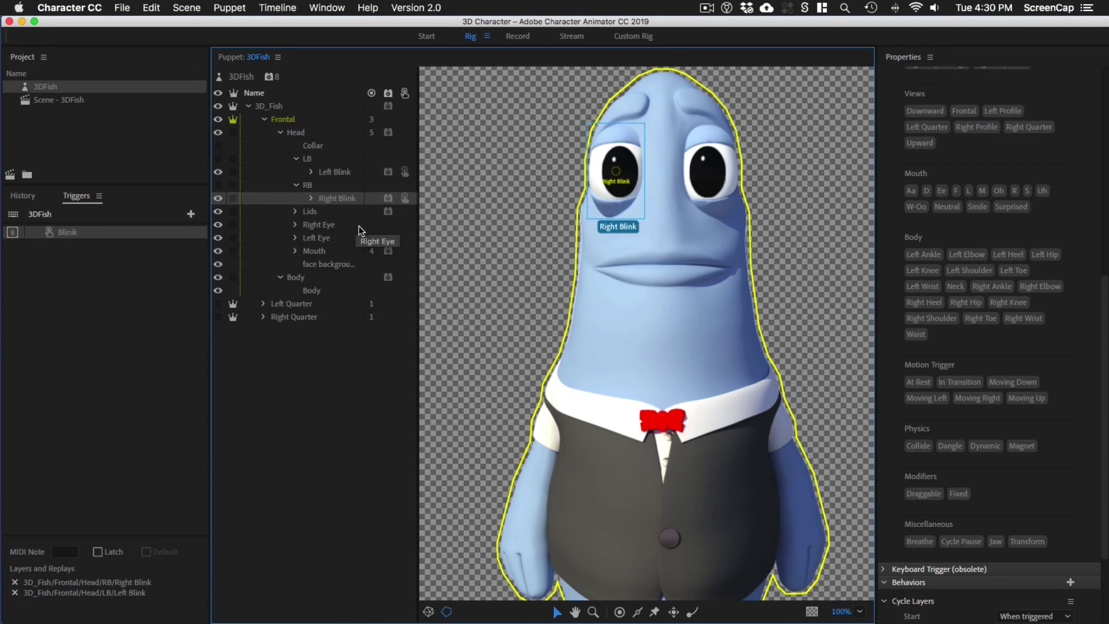
Step: Check Right Eye, Left Eye and Right Blink's Cycle Layers behavior, then select Lids
{"action": "left_click", "coordinate": [322, 224]}
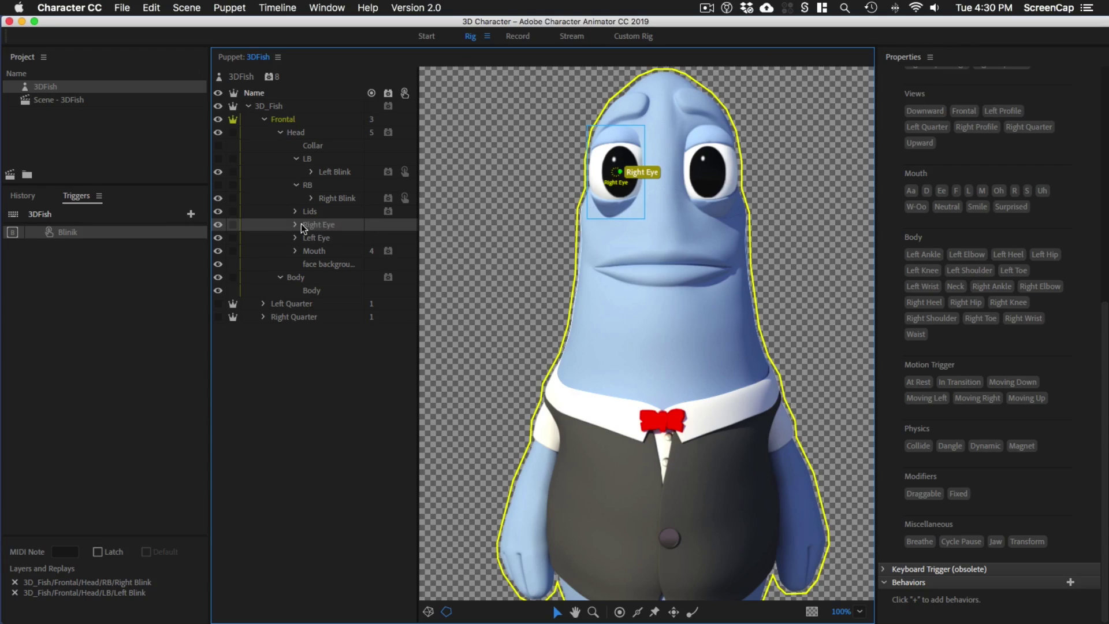
{"action": "left_click", "coordinate": [325, 235]}
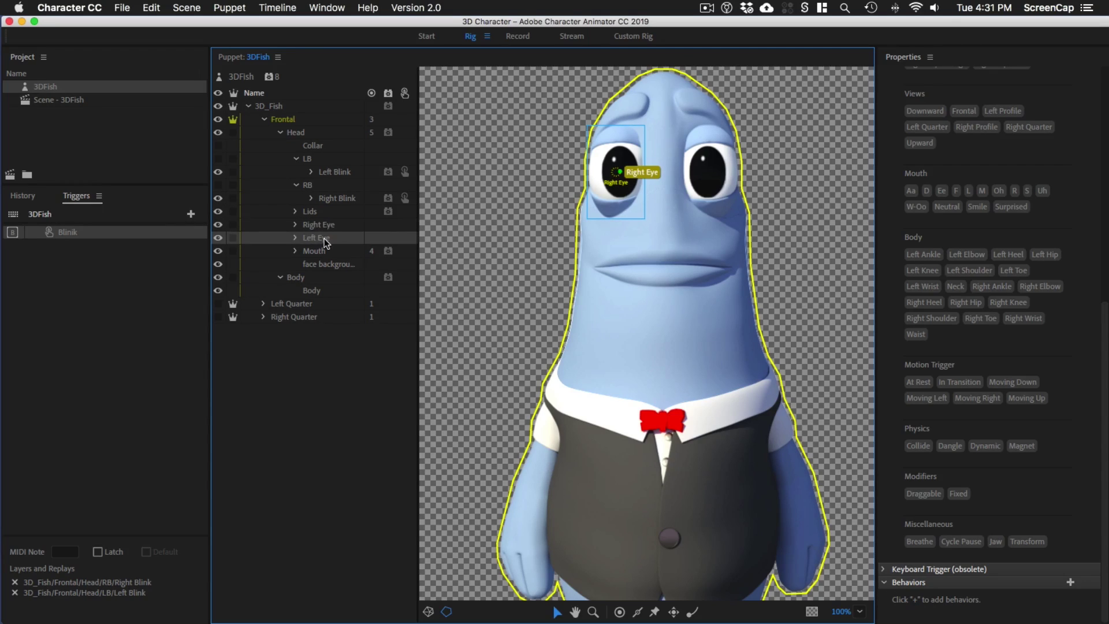
{"action": "left_click", "coordinate": [336, 197]}
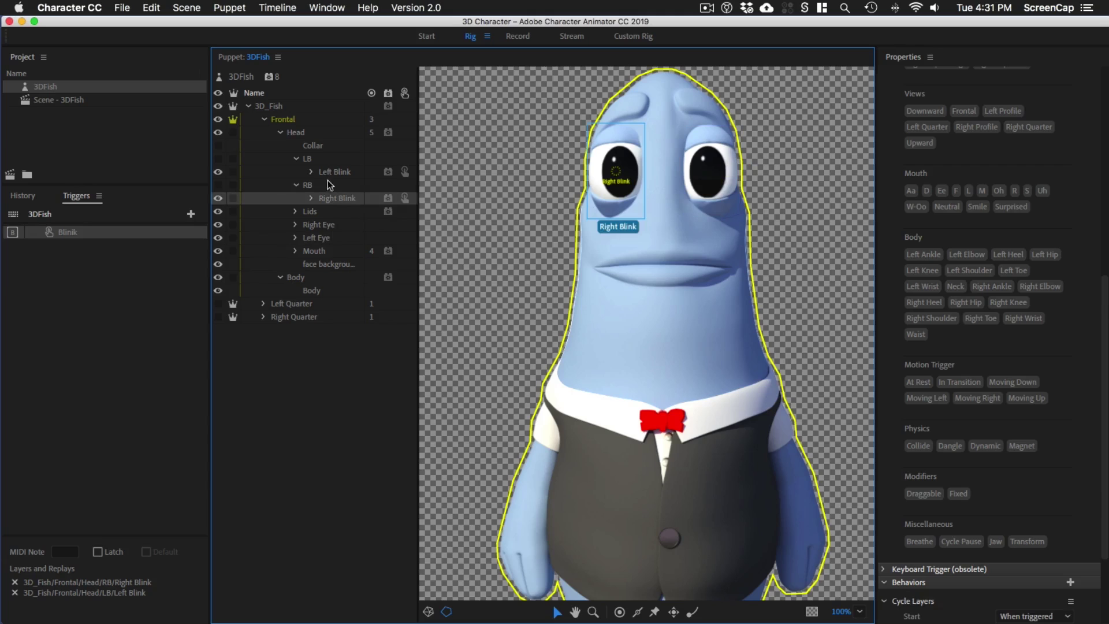
{"action": "left_click", "coordinate": [298, 214]}
Step: Expand Lids to view its blink_00 frames, then collapse Lids, RB and LB
{"action": "left_click", "coordinate": [296, 212]}
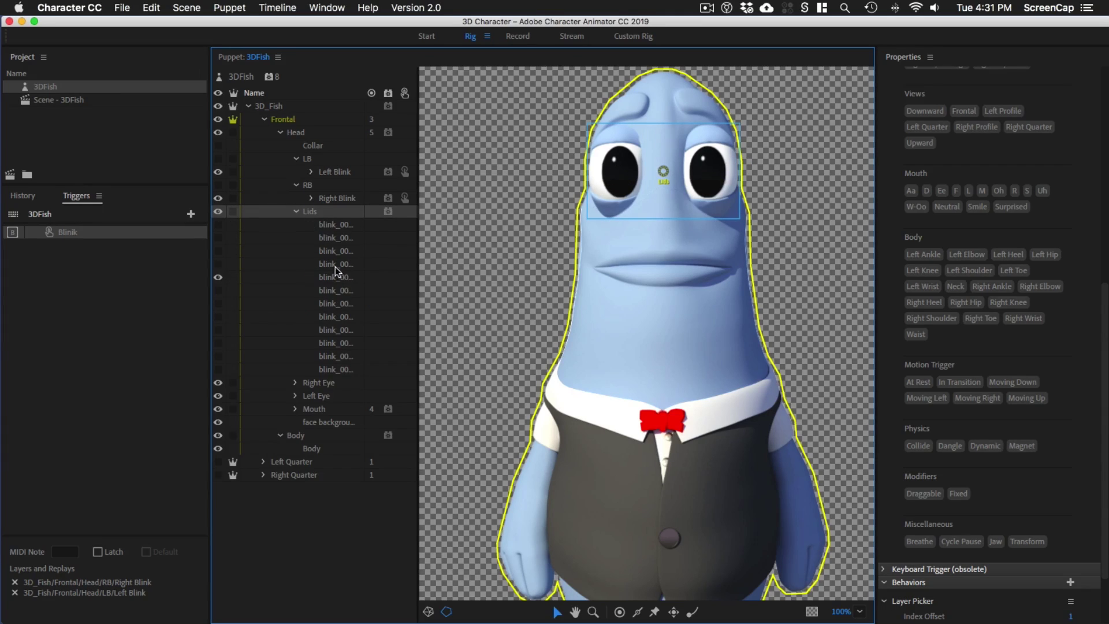
{"action": "left_click", "coordinate": [297, 211]}
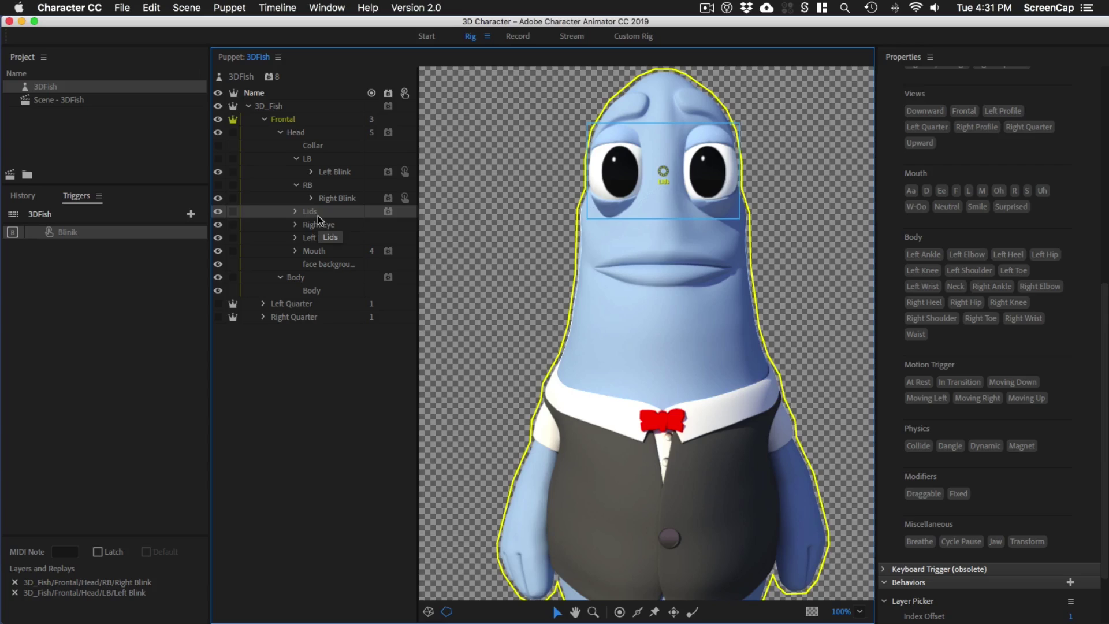
{"action": "left_click", "coordinate": [297, 185]}
{"action": "left_click", "coordinate": [295, 159]}
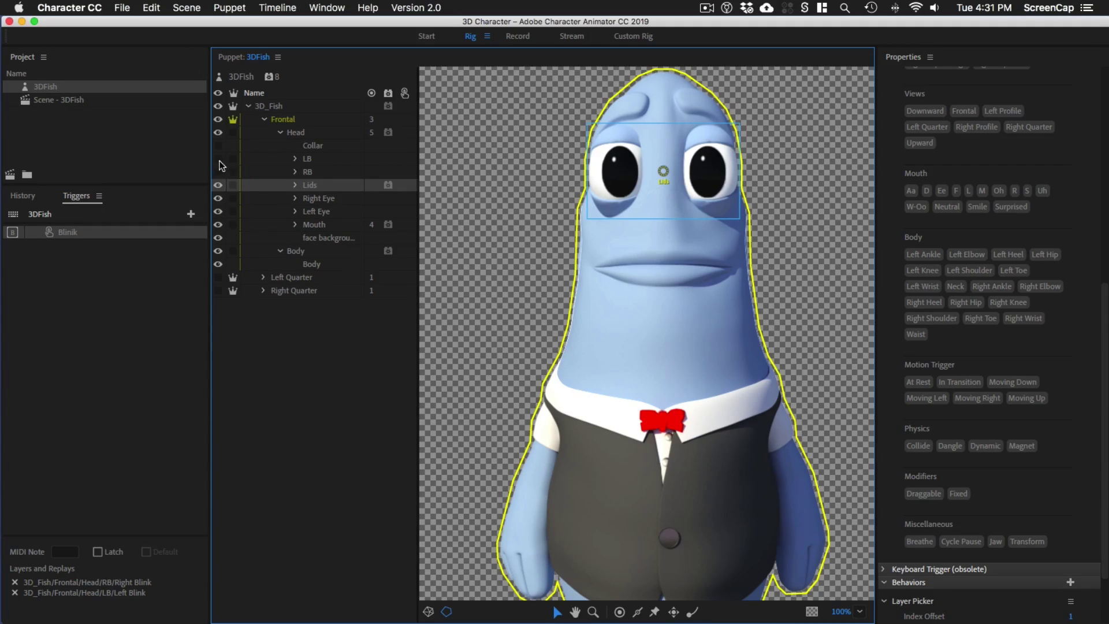
Step: Turn on the LB and RB blink layers, inspect Collar, and collapse Frontal
{"action": "left_click_drag", "start_coordinate": [219, 159], "coordinate": [219, 172]}
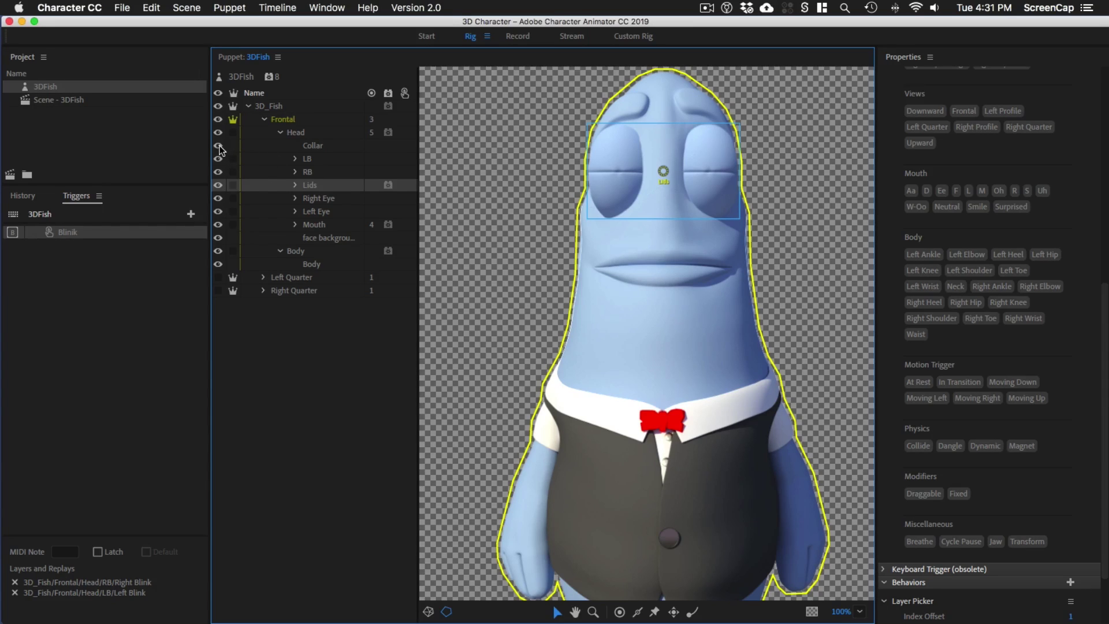
{"action": "left_click", "coordinate": [316, 150]}
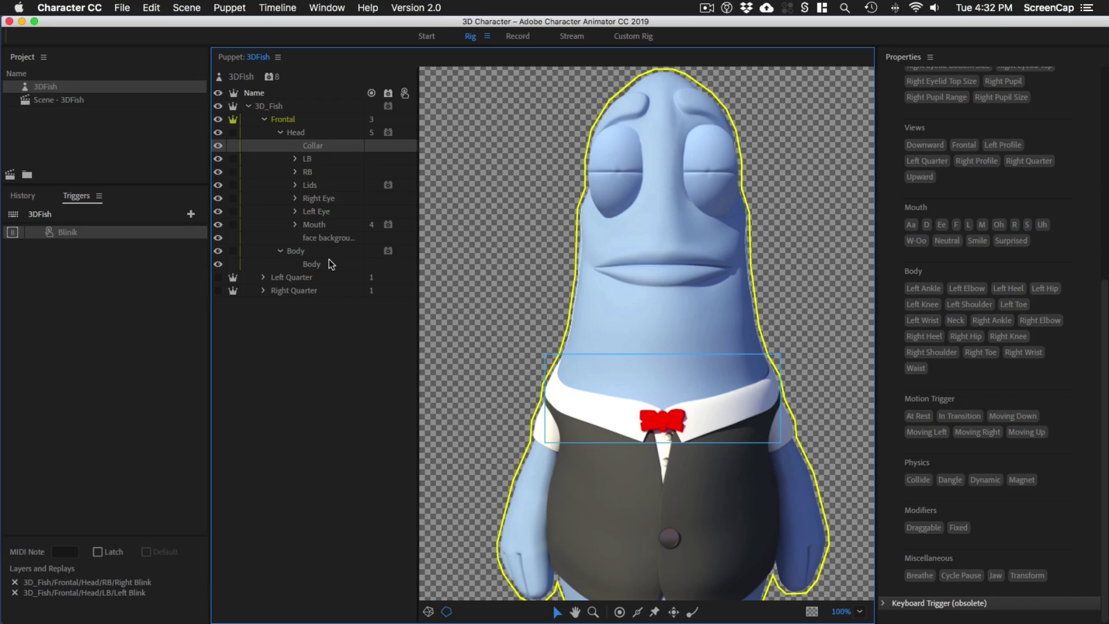
{"action": "left_click", "coordinate": [264, 120]}
Step: Expand the Right and Left Quarter groups, then hide the Frontal view and show Left Quarter
{"action": "key", "text": "super+shift+a"}
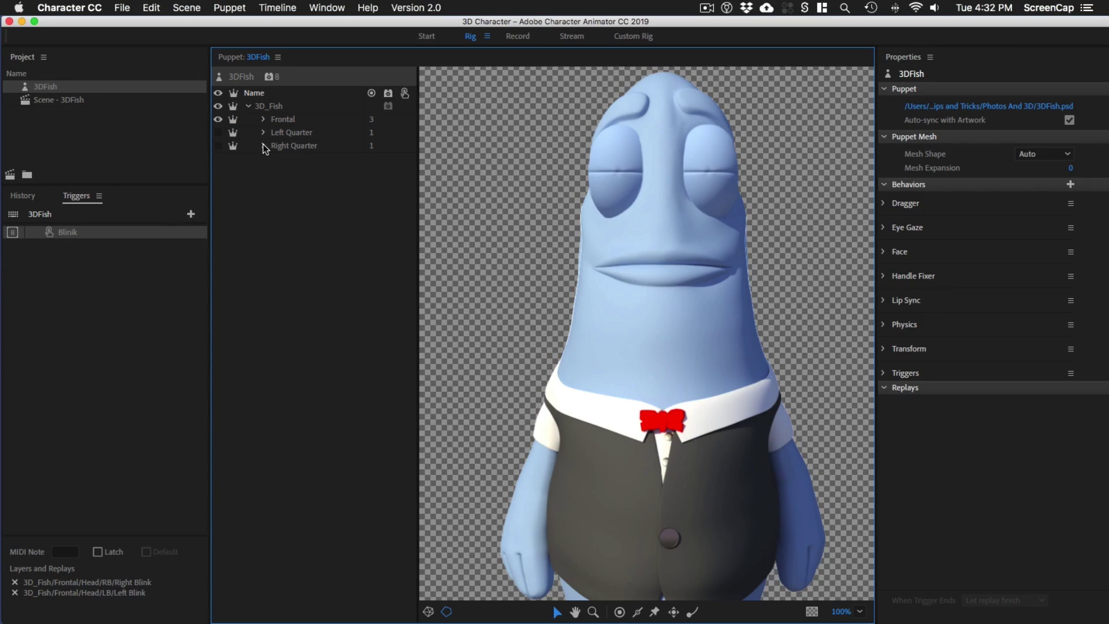
{"action": "left_click", "coordinate": [263, 146]}
{"action": "left_click", "coordinate": [263, 133]}
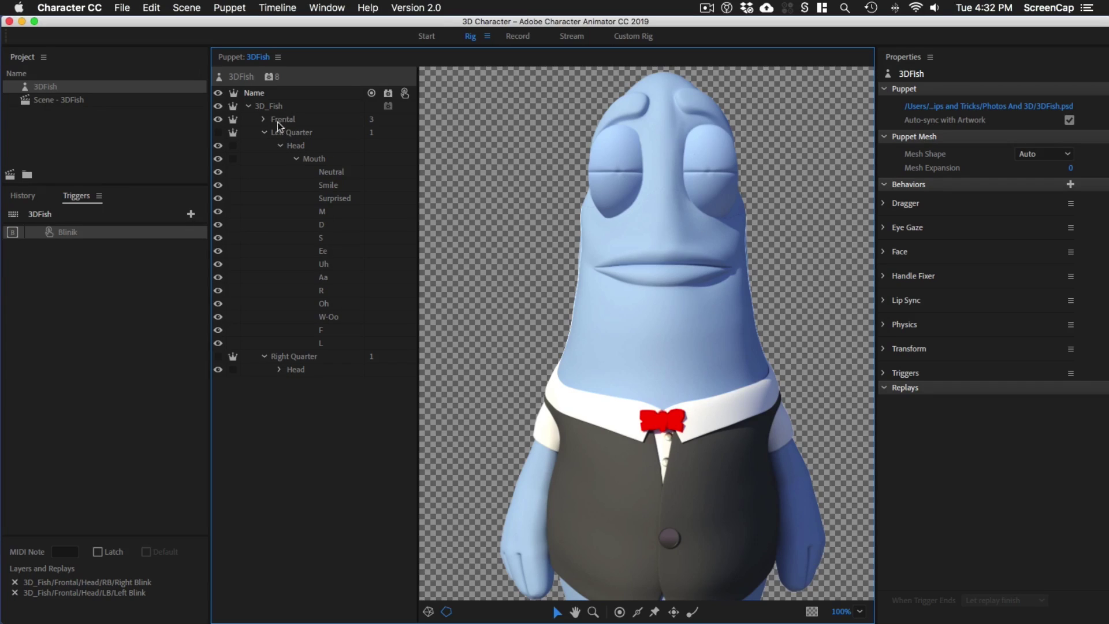
{"action": "left_click", "coordinate": [218, 119]}
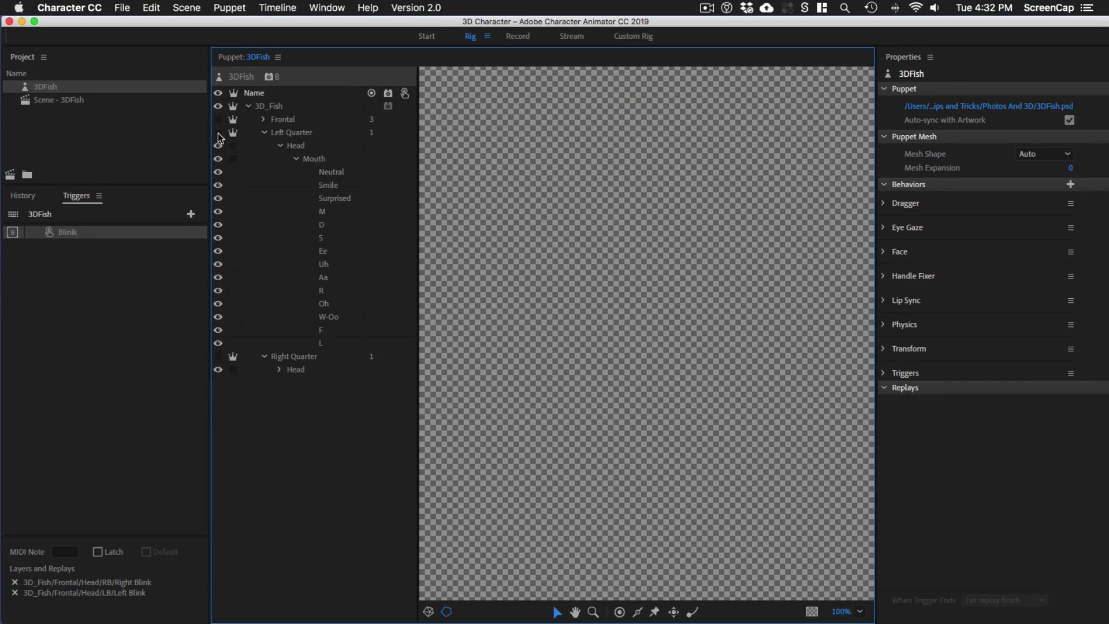
{"action": "left_click", "coordinate": [218, 133]}
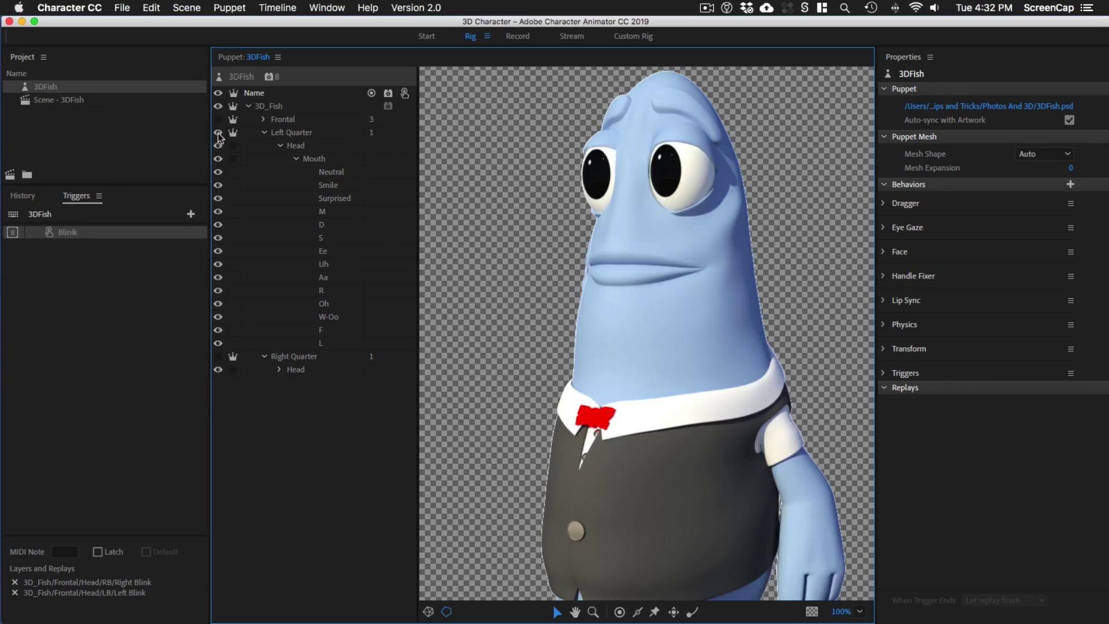
Step: Inspect the quarter view's Neutral, Smile and Surprised mouth layers, then zoom out to the whole fish
{"action": "left_click", "coordinate": [333, 172]}
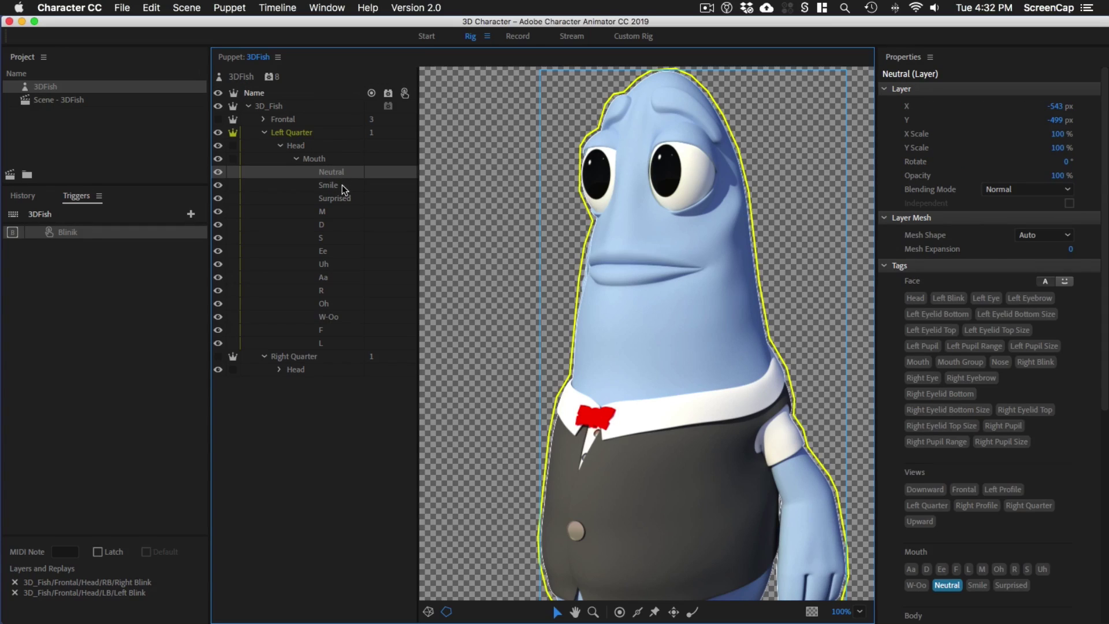
{"action": "left_click", "coordinate": [343, 186]}
{"action": "left_click", "coordinate": [341, 199]}
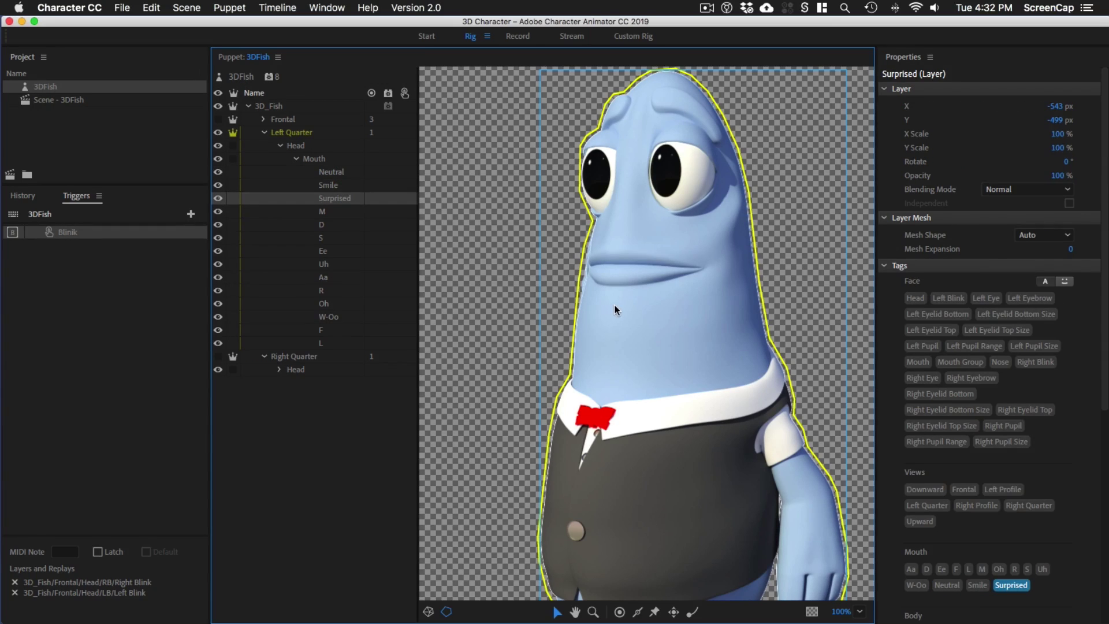
{"action": "key", "text": "super+minus"}
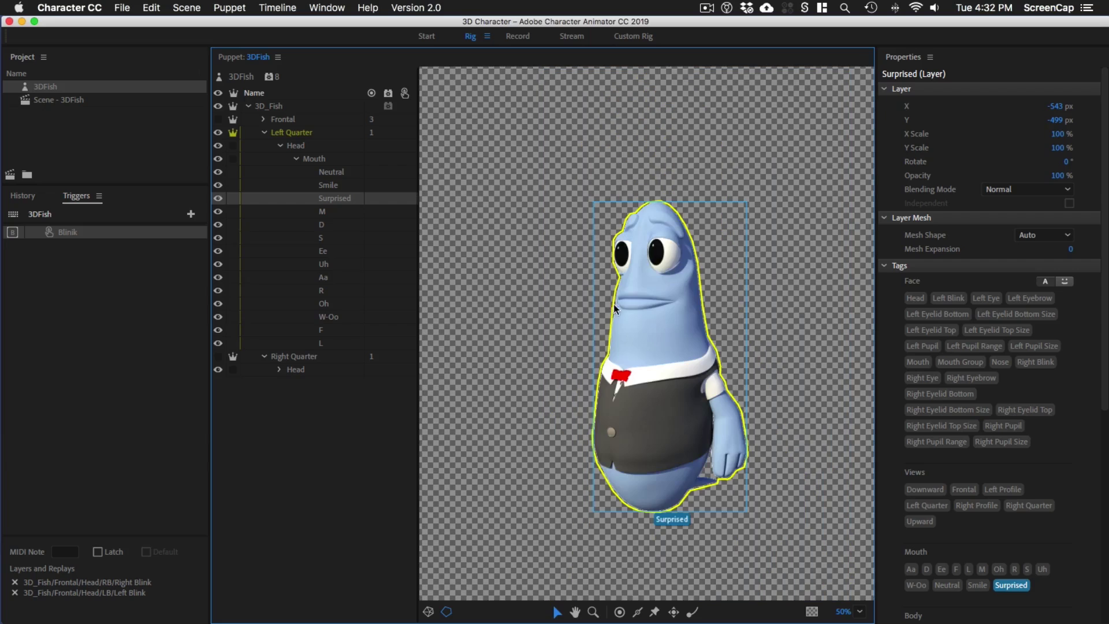
Step: Check the Mouth group's tags, then restore the Frontal view and hide and collapse both quarter views
{"action": "left_click", "coordinate": [327, 161]}
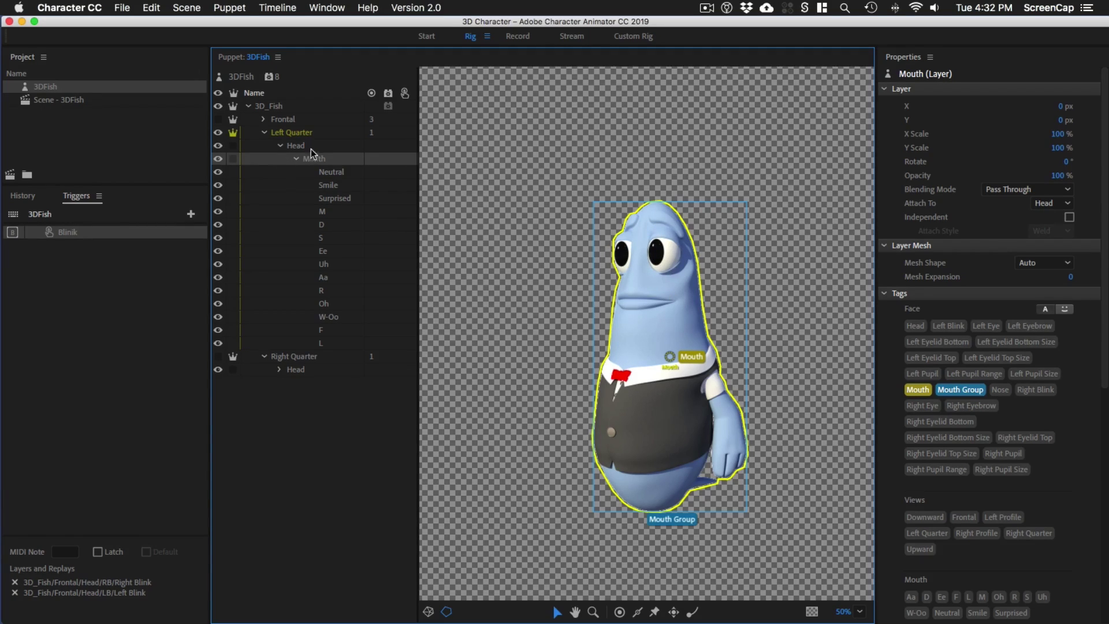
{"action": "left_click", "coordinate": [264, 132]}
{"action": "key", "text": "super+shift+a"}
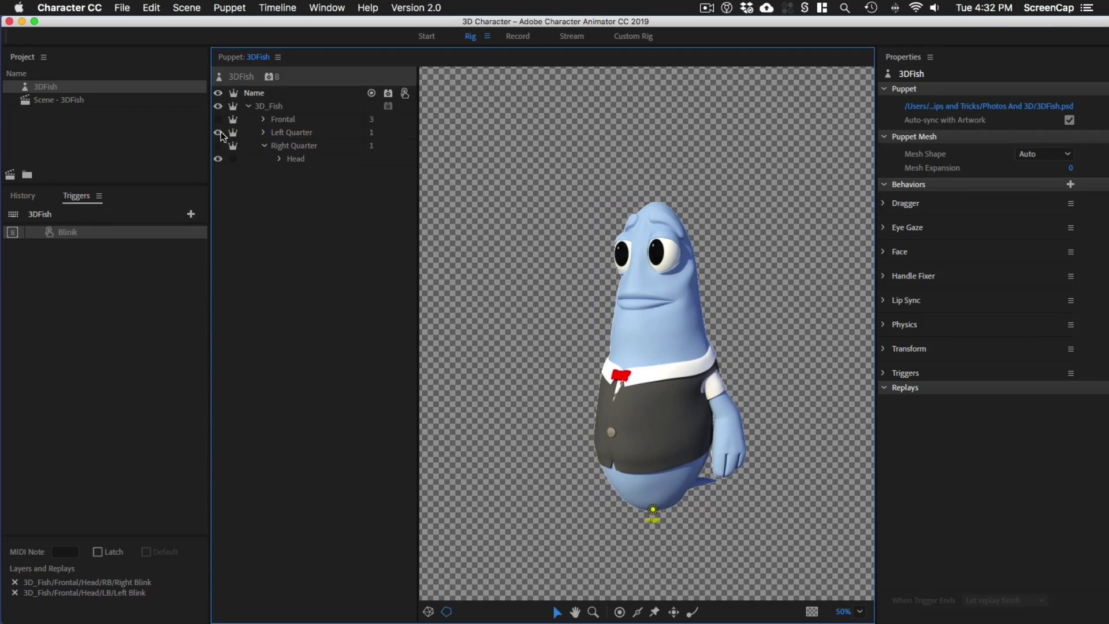
{"action": "left_click", "coordinate": [218, 119]}
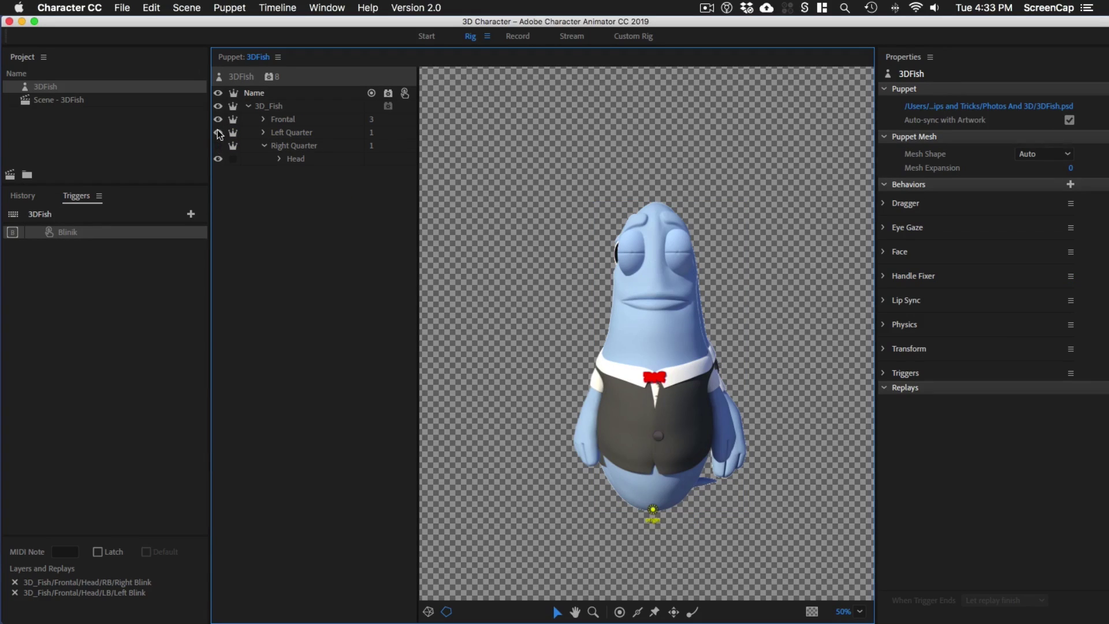
{"action": "left_click", "coordinate": [218, 132]}
{"action": "left_click", "coordinate": [264, 146]}
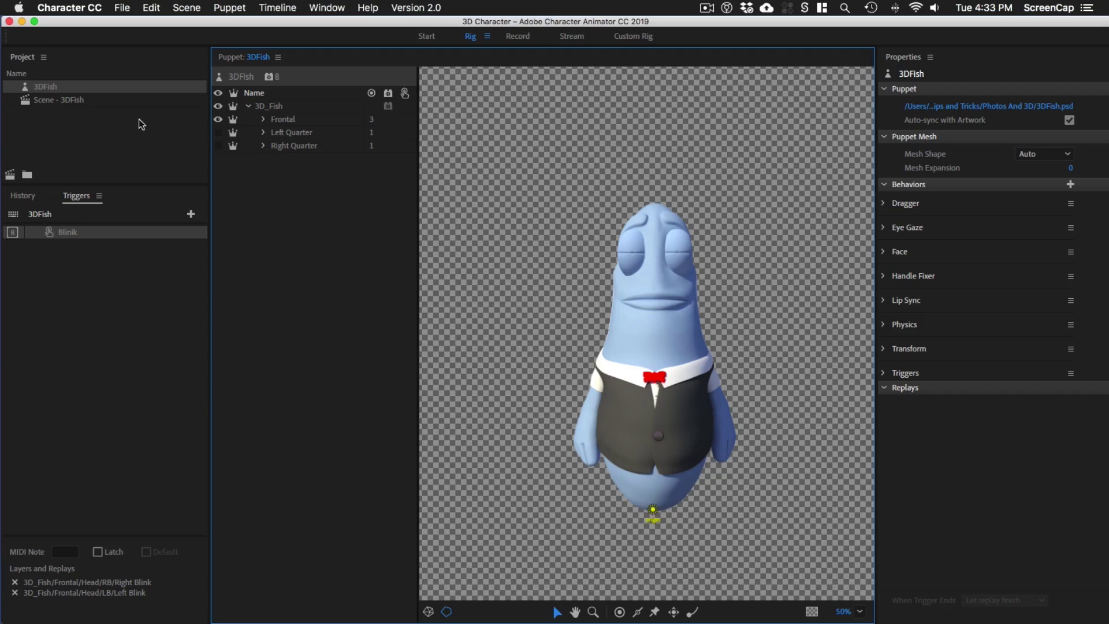
Step: Expand Frontal, select the Head layer and zoom to 200% to reveal its handles
{"action": "left_click", "coordinate": [263, 119]}
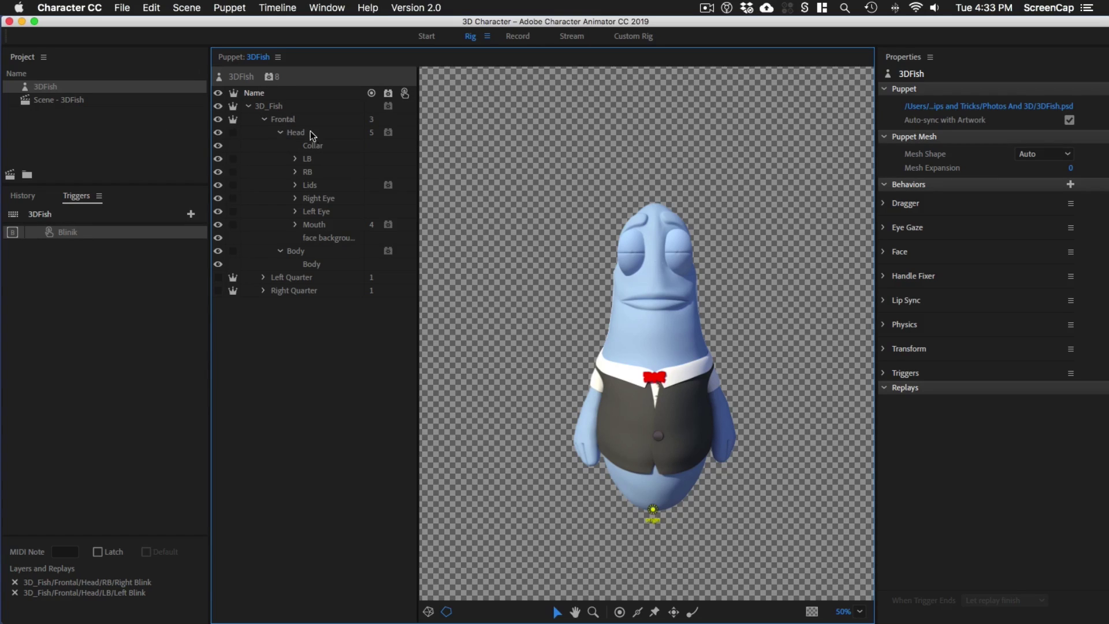
{"action": "left_click", "coordinate": [306, 133]}
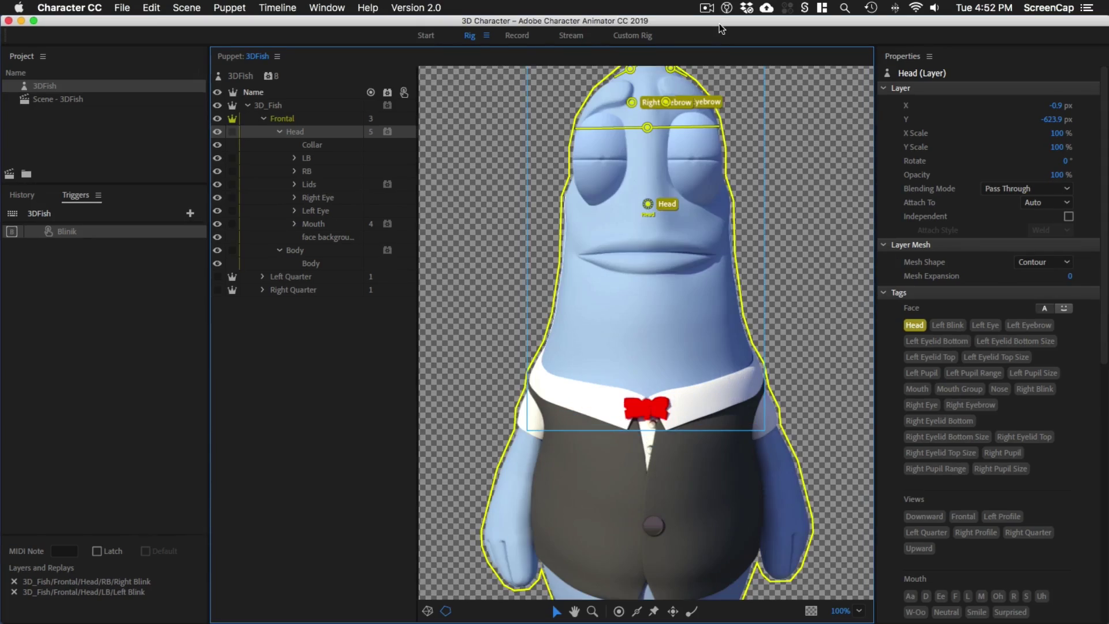
{"action": "scroll", "coordinate": [799, 109], "scroll_direction": "up", "scroll_amount": 2}
{"action": "scroll", "coordinate": [800, 231], "scroll_direction": "up", "scroll_amount": 8}
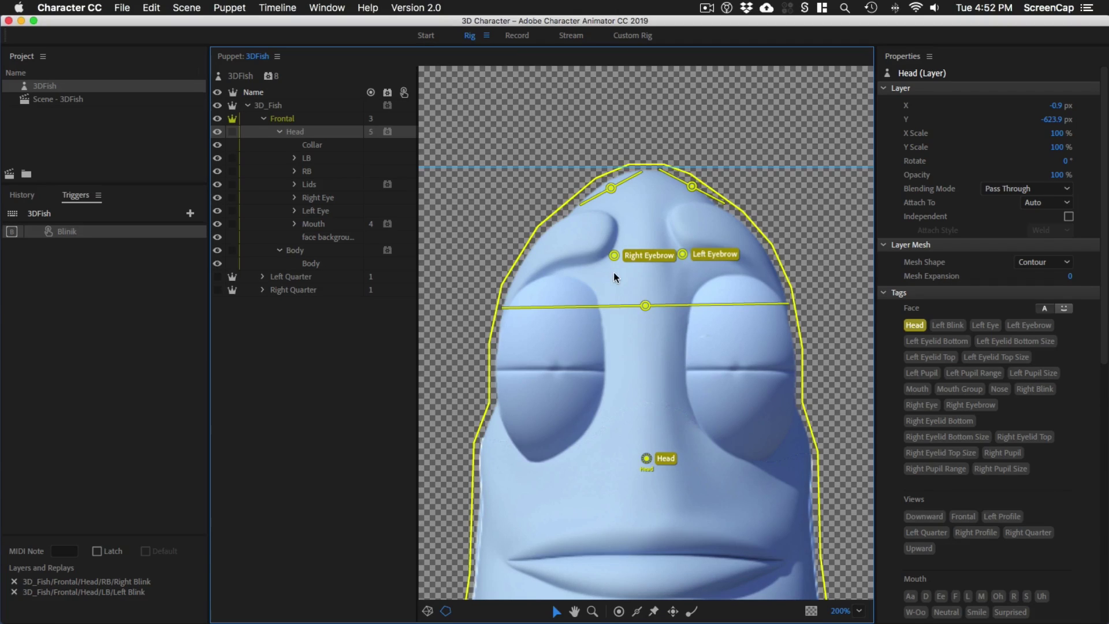
Step: Inspect the Right Eyebrow, Left Eyebrow and untagged centre brow-stick handles, then switch to Record
{"action": "left_click", "coordinate": [614, 256]}
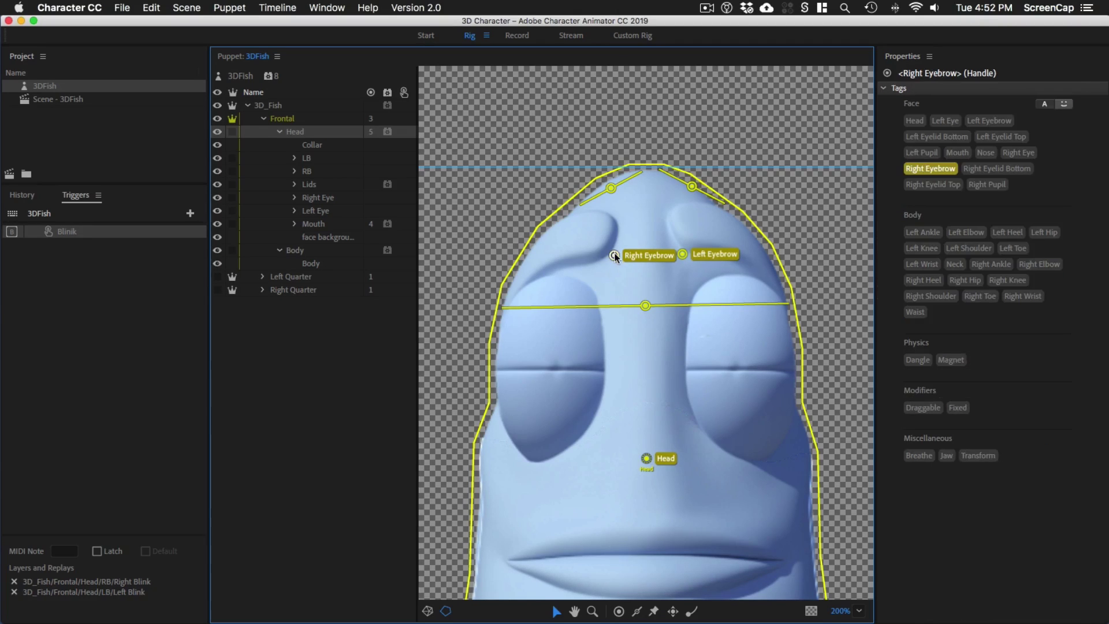
{"action": "left_click", "coordinate": [683, 254]}
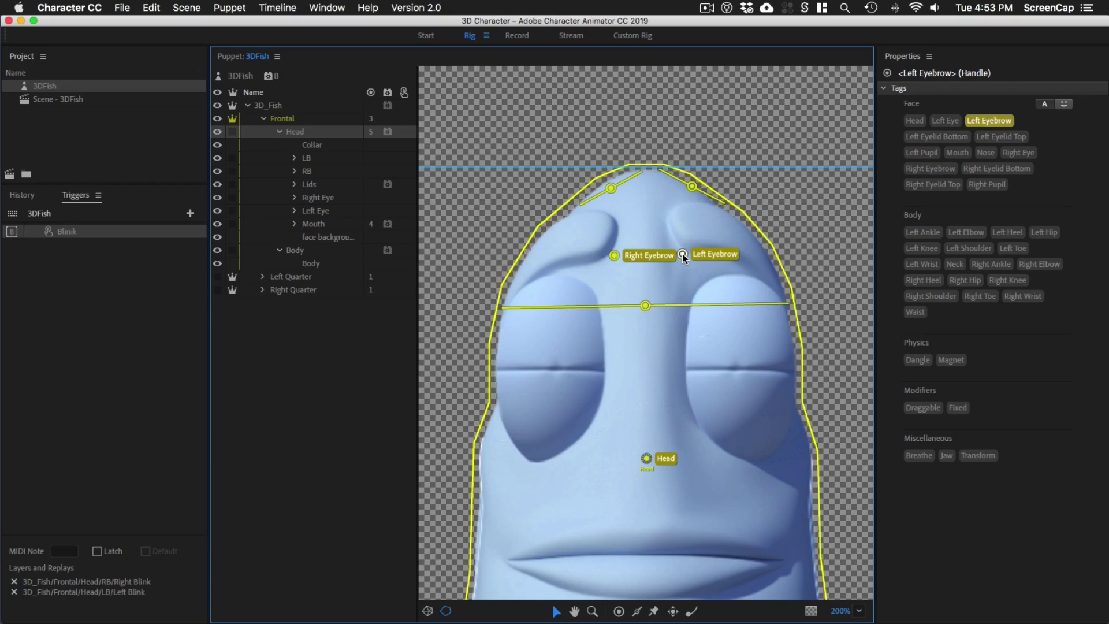
{"action": "left_click", "coordinate": [614, 256]}
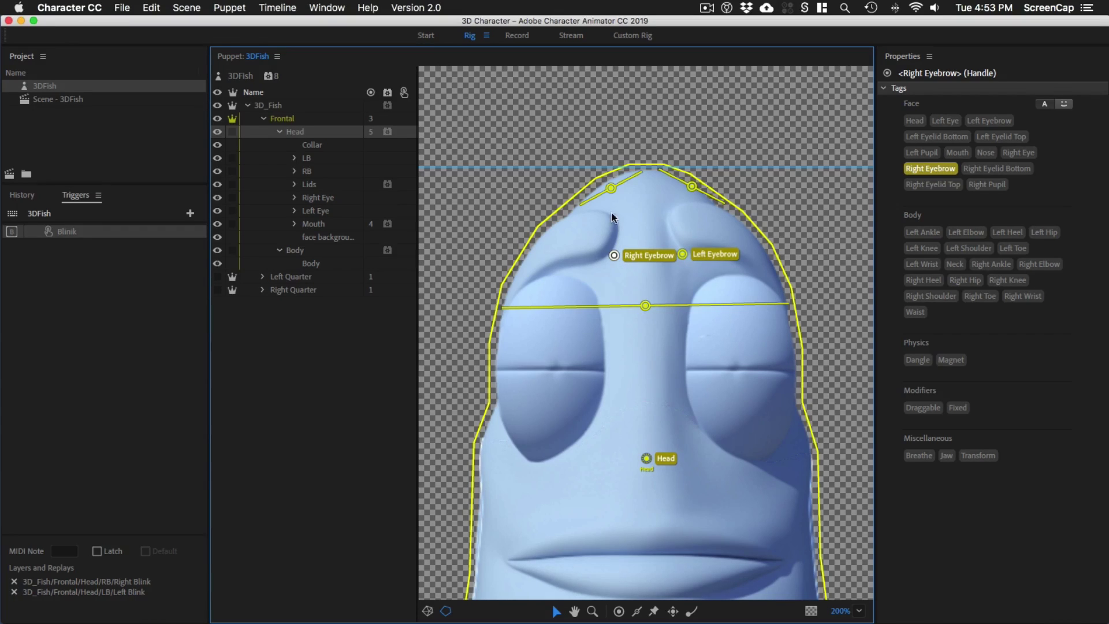
{"action": "left_click", "coordinate": [645, 305]}
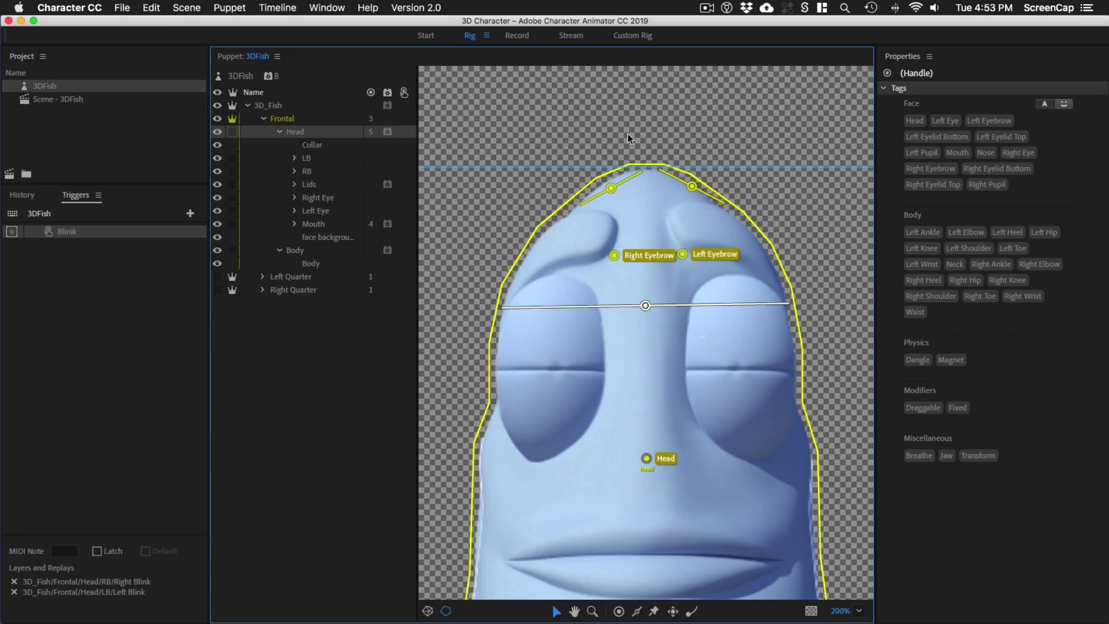
{"action": "left_click", "coordinate": [516, 35]}
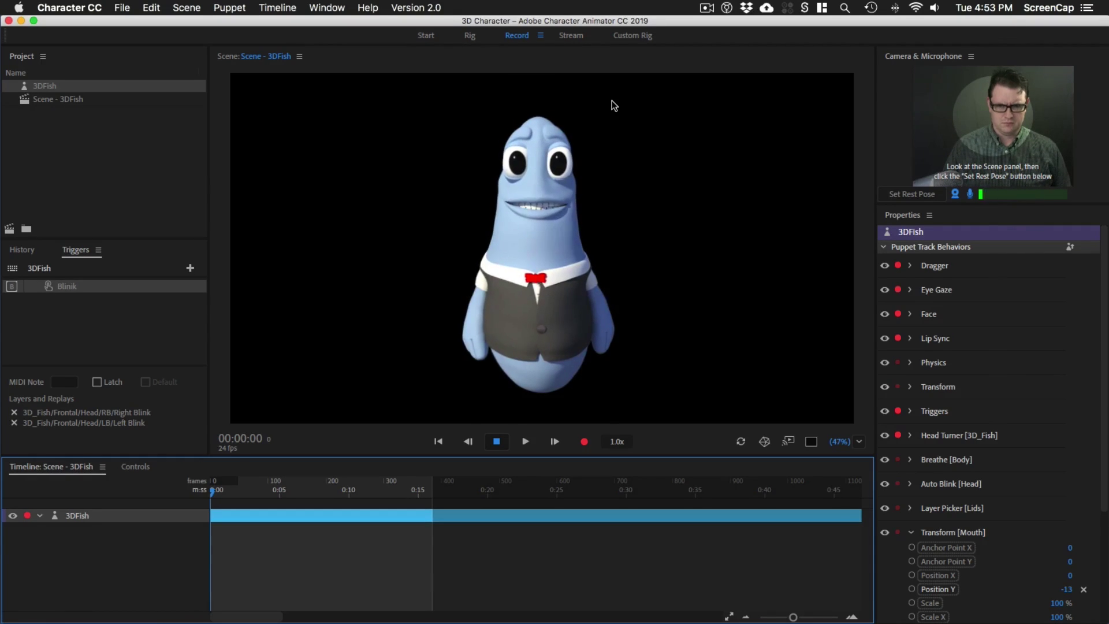
Step: Return to the Rig workspace showing the 3DFish head's Right and Left Eyebrow handles
{"action": "left_click", "coordinate": [470, 36]}
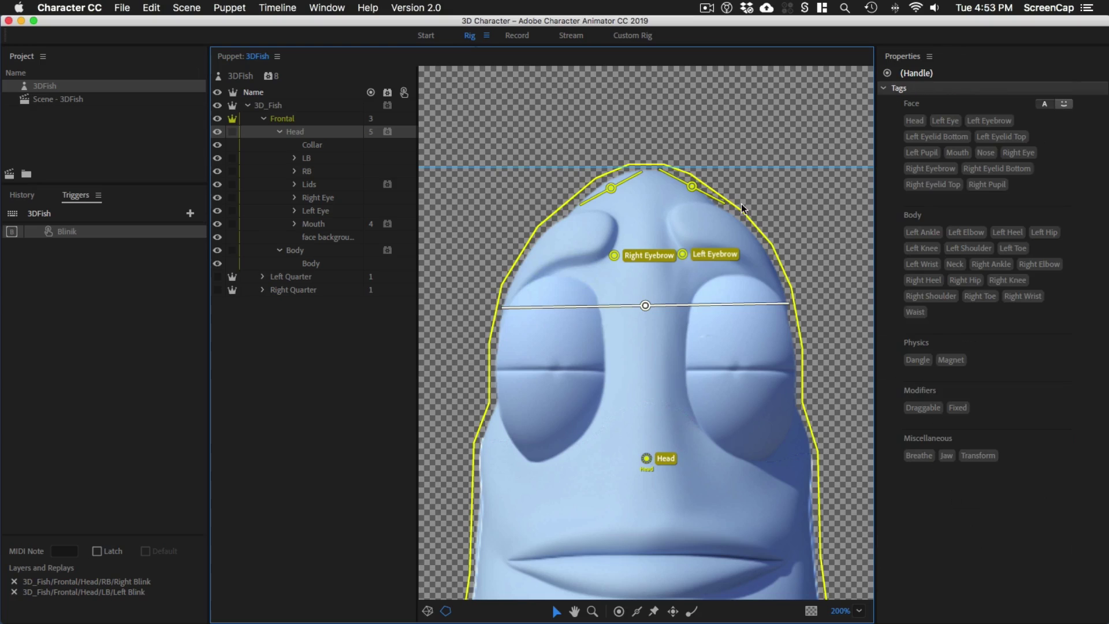
Step: Select the Mouth layer, check a mouth-corner Transform handle, and view its Transform behavior targeting 2 handles
{"action": "left_click", "coordinate": [317, 226]}
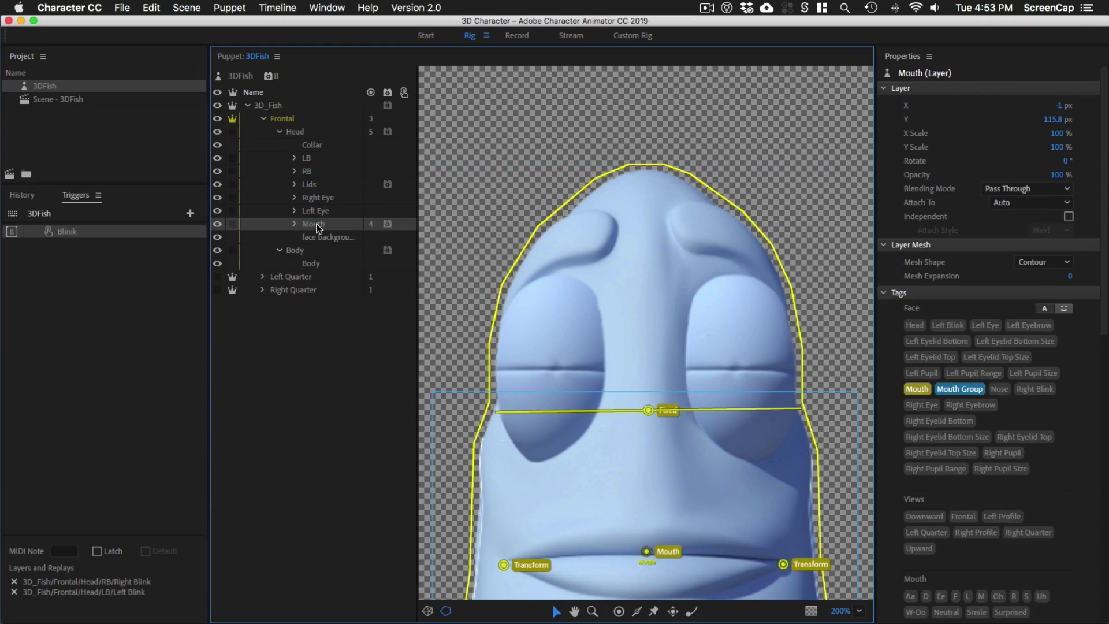
{"action": "scroll", "coordinate": [786, 416], "scroll_direction": "down", "scroll_amount": 5}
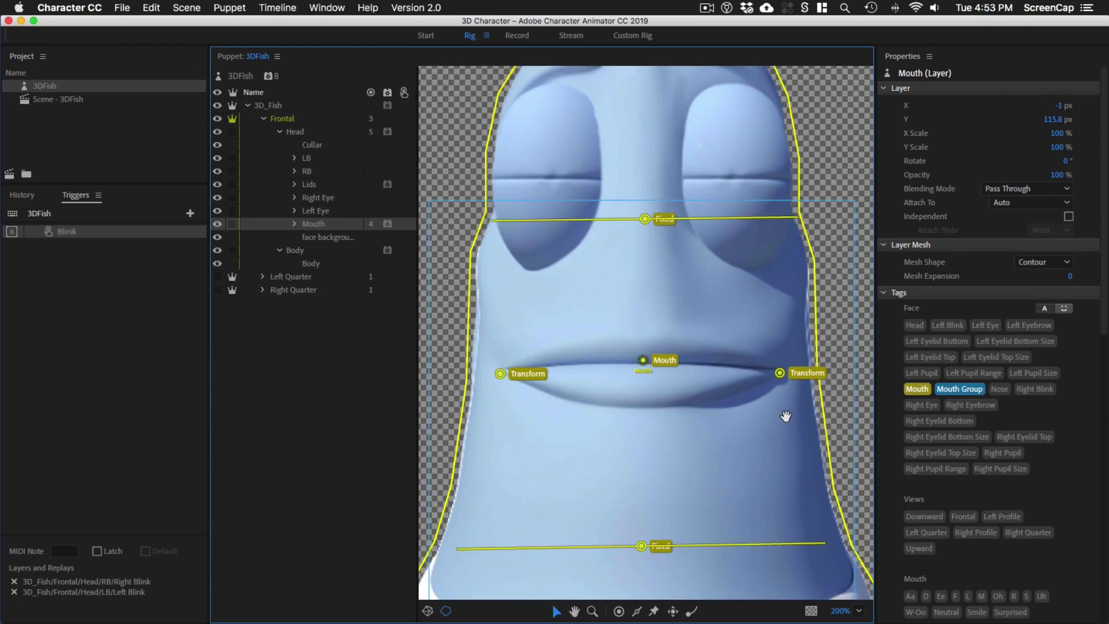
{"action": "scroll", "coordinate": [786, 416], "scroll_direction": "down", "scroll_amount": 1}
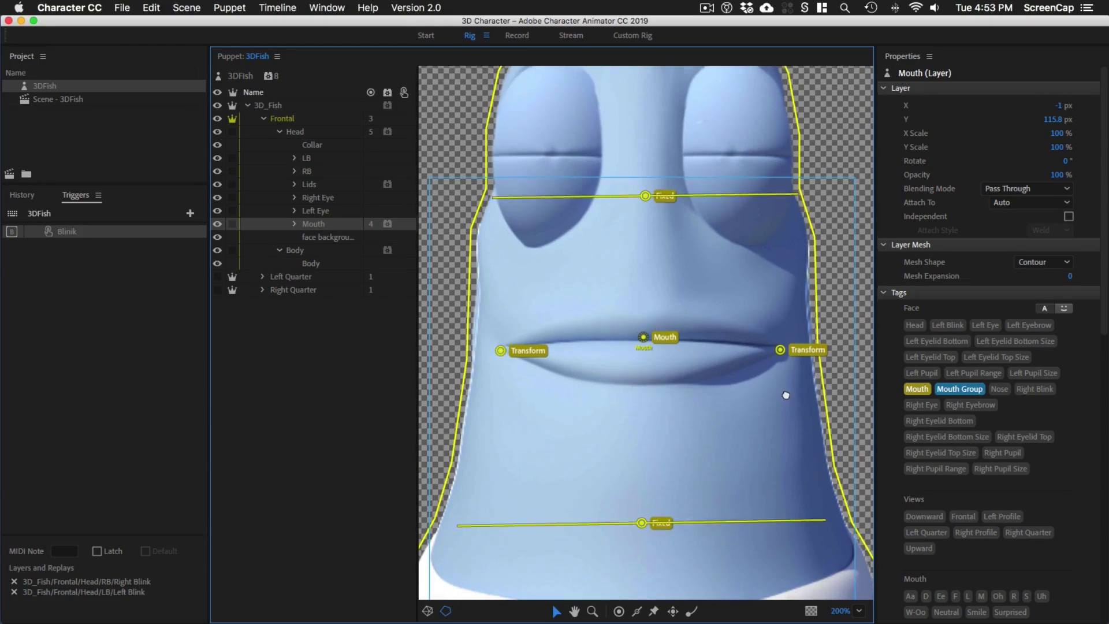
{"action": "left_click", "coordinate": [780, 347]}
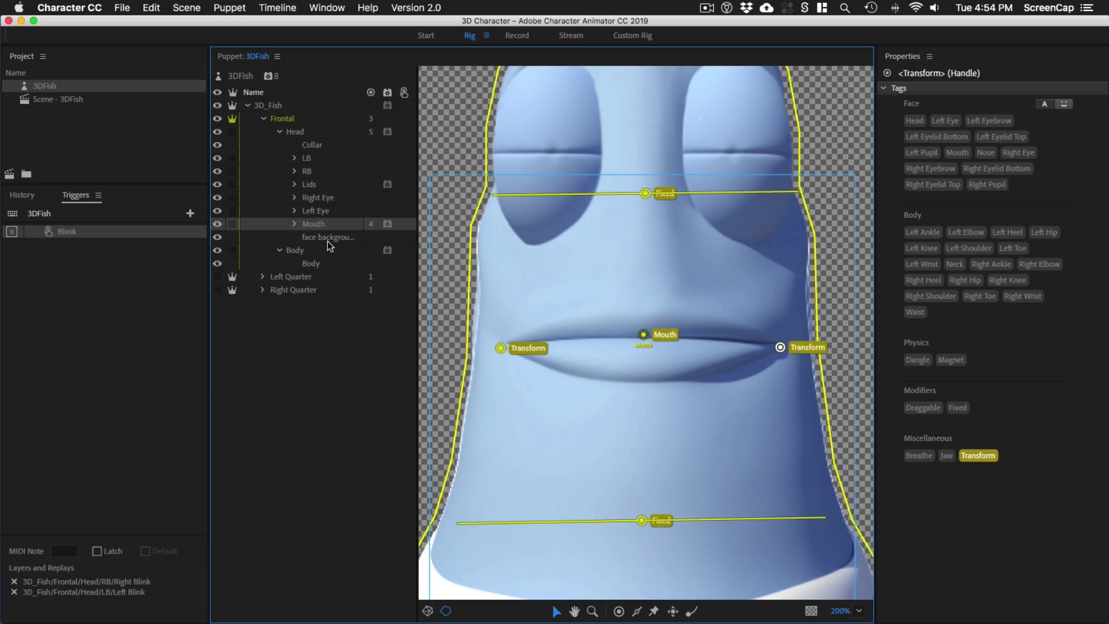
{"action": "left_click", "coordinate": [321, 224]}
{"action": "scroll", "coordinate": [982, 277], "scroll_direction": "down", "scroll_amount": 5}
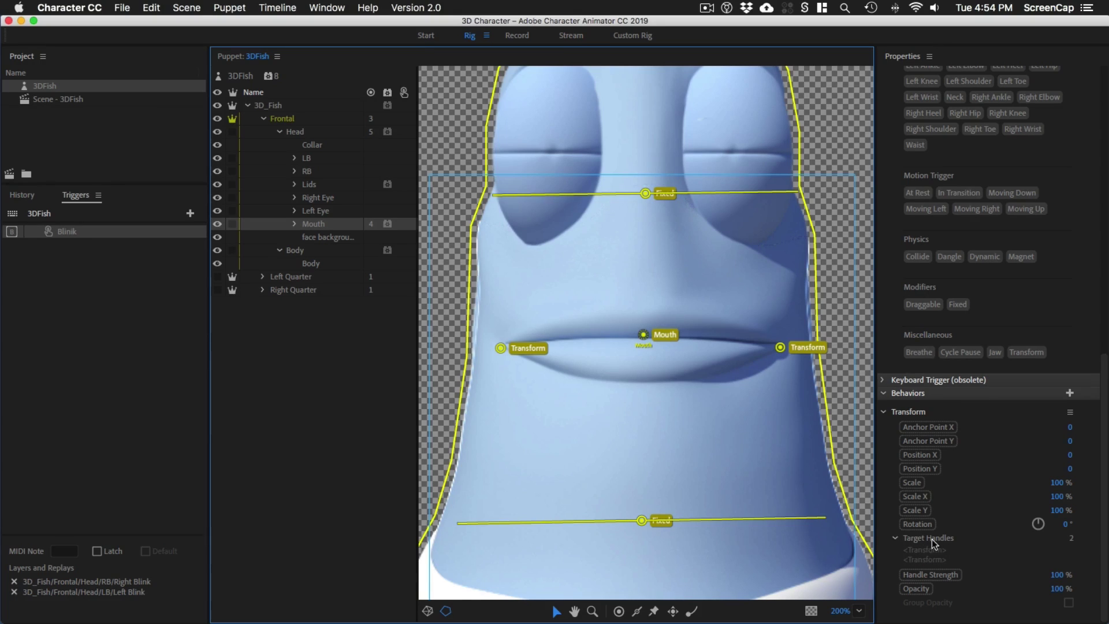
Step: Inspect the upper and lower face lines around the mouth, confirming both carry the Fixed tag
{"action": "mouse_move", "coordinate": [945, 540]}
{"action": "left_click", "coordinate": [644, 193]}
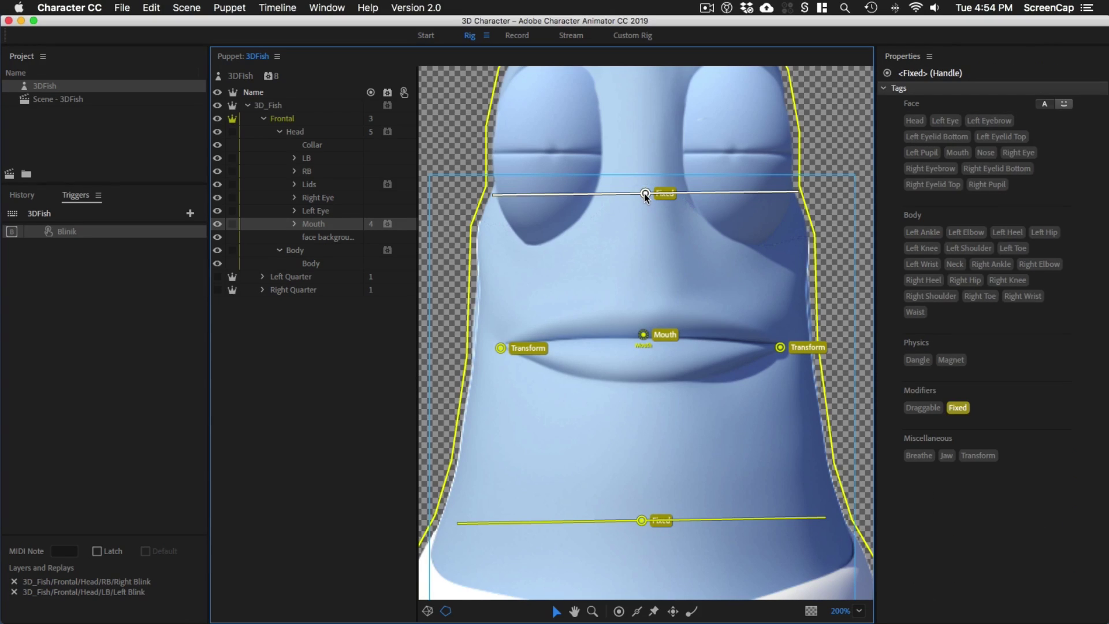
{"action": "left_click", "coordinate": [641, 521]}
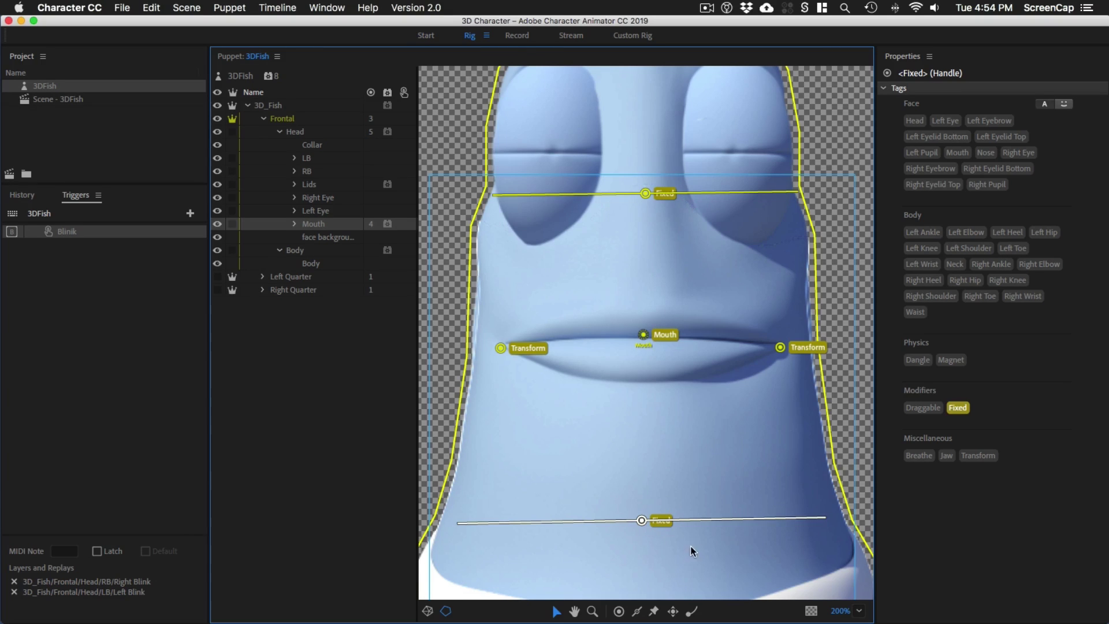
Step: In the live scene, scrub the mouth's Transform Position Y to -12 and show its slider controls
{"action": "left_click", "coordinate": [517, 35]}
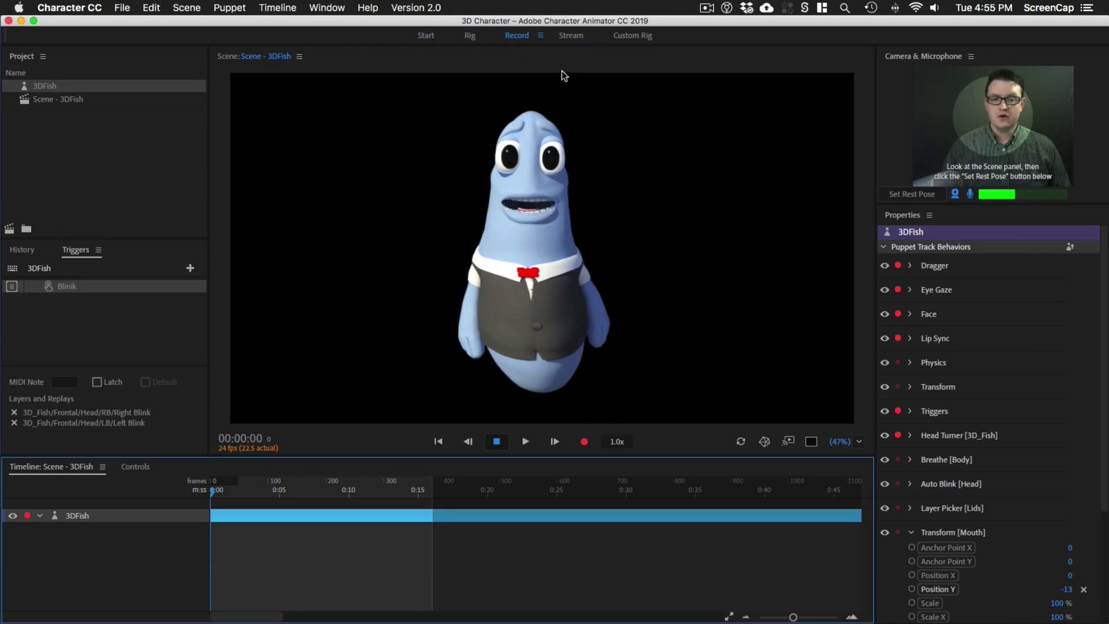
{"action": "scroll", "coordinate": [974, 422], "scroll_direction": "down", "scroll_amount": 5}
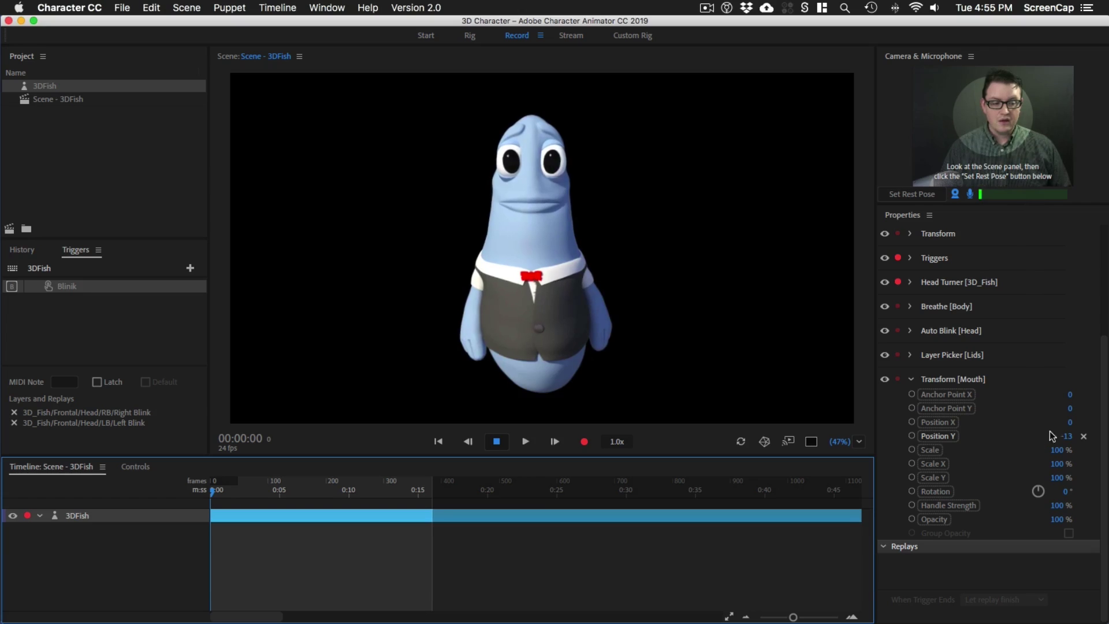
{"action": "mouse_move", "coordinate": [1066, 437]}
{"action": "left_mouse_down"}
{"action": "mouse_move", "coordinate": [1056, 437]}
{"action": "mouse_move", "coordinate": [1068, 440]}
{"action": "left_mouse_up"}
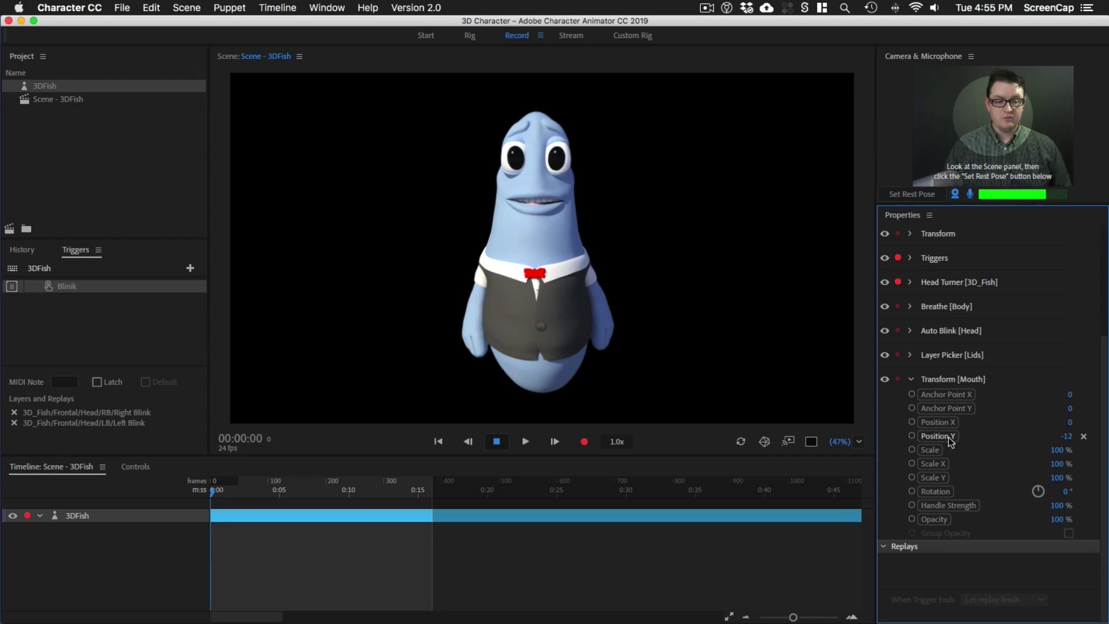
{"action": "left_click", "coordinate": [132, 471]}
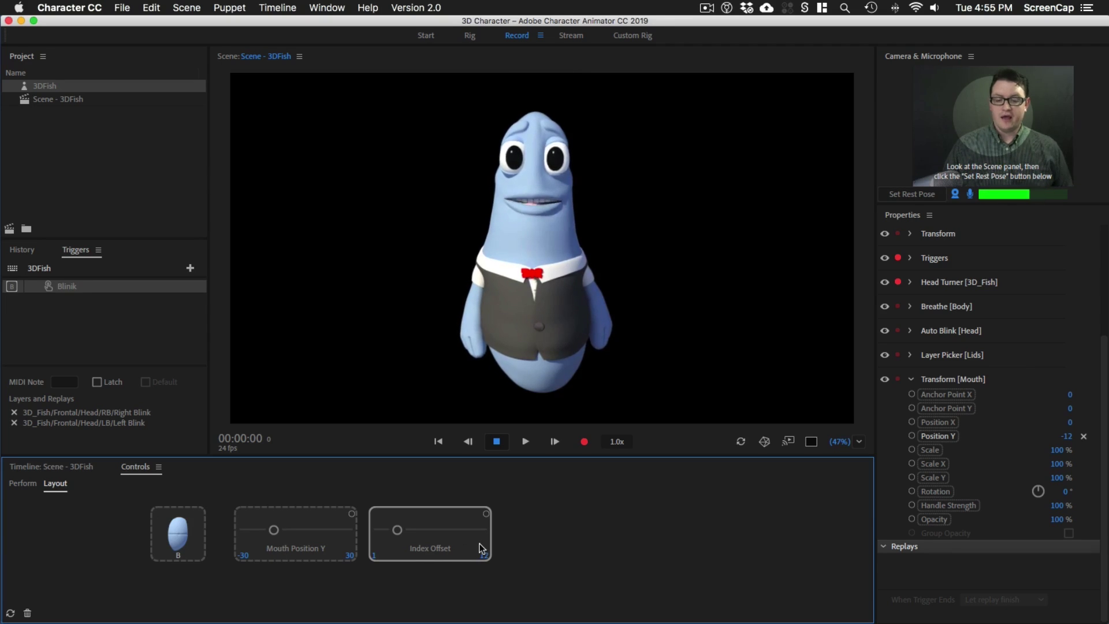
Step: Reposition the Mouth Position Y slider, rename the Index Offset slider to 'Eyelids', and enter Perform mode
{"action": "left_click", "coordinate": [606, 512]}
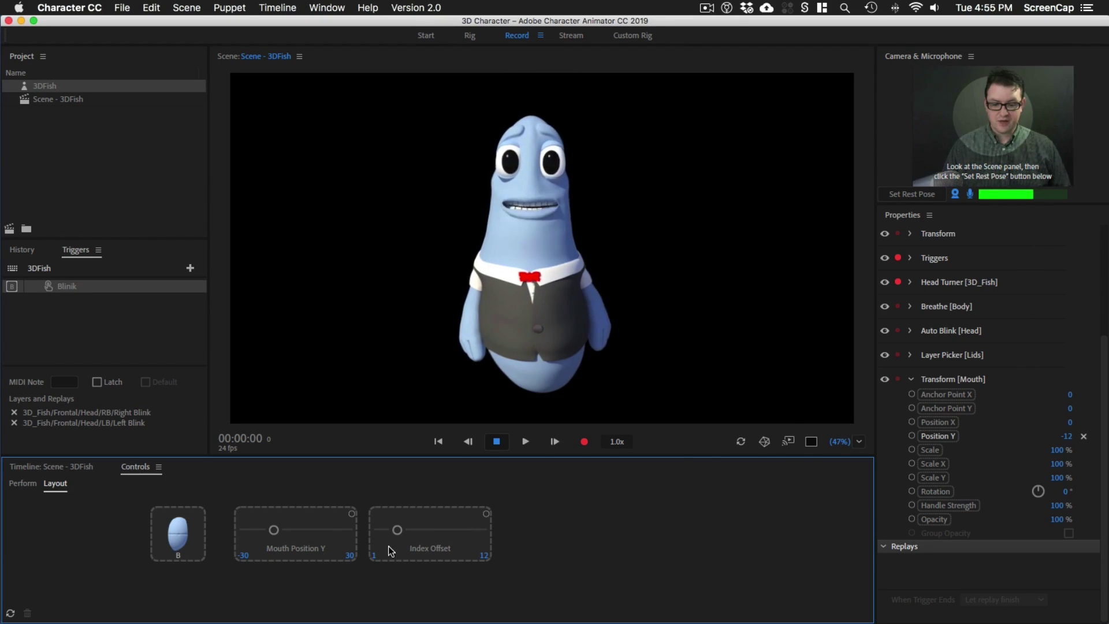
{"action": "left_click_drag", "start_coordinate": [275, 530], "coordinate": [272, 532]}
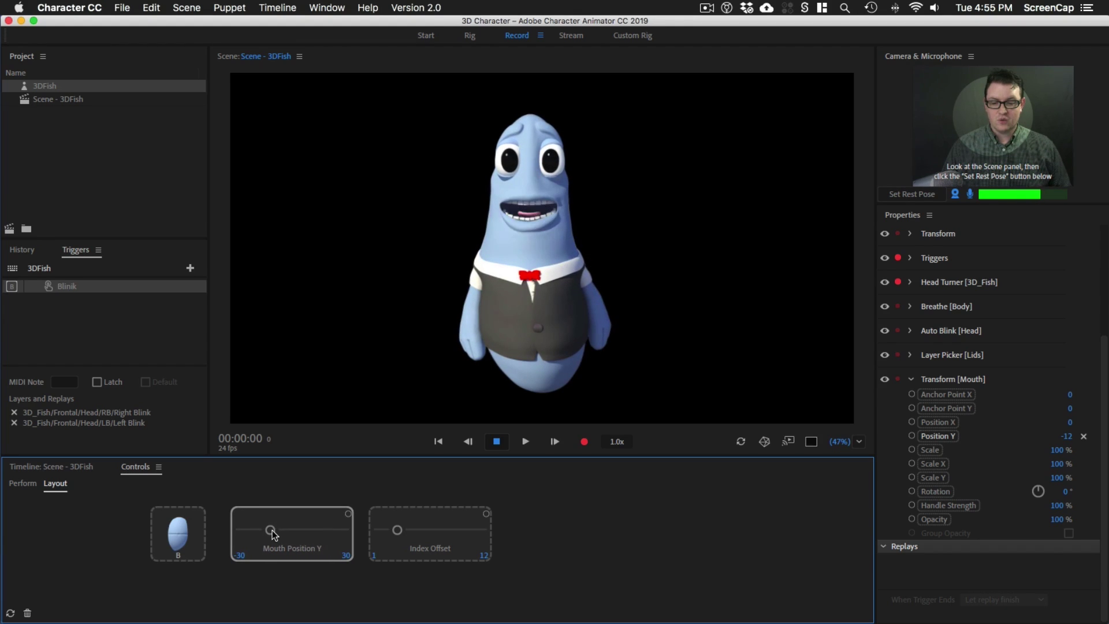
{"action": "left_click", "coordinate": [440, 549]}
{"action": "right_click", "coordinate": [439, 551]}
{"action": "left_click", "coordinate": [430, 504]}
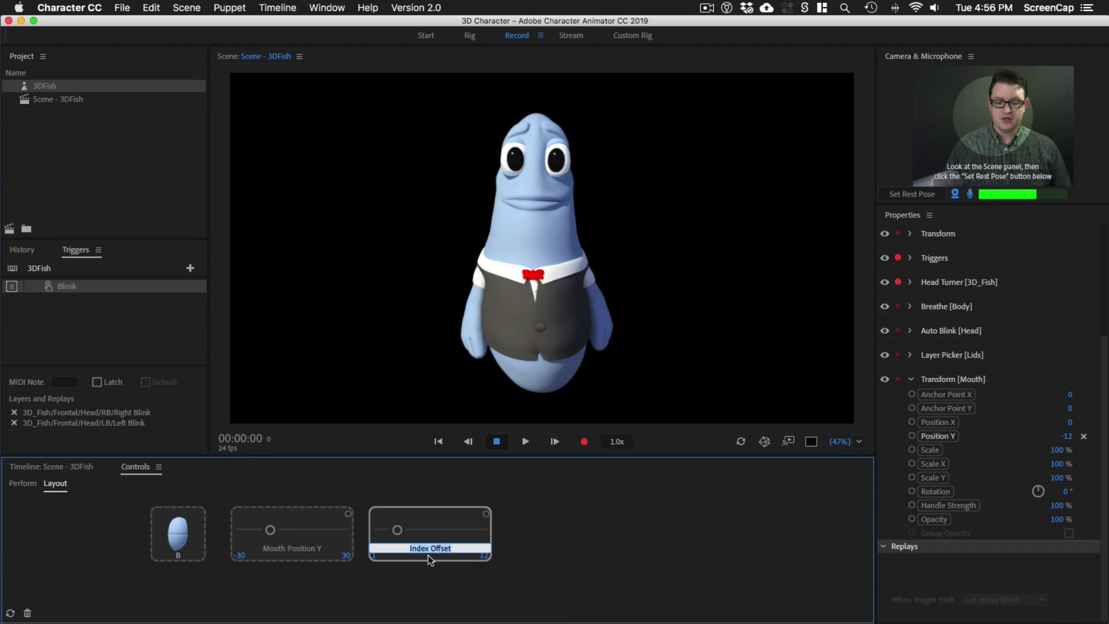
{"action": "key", "text": "BackSpace"}
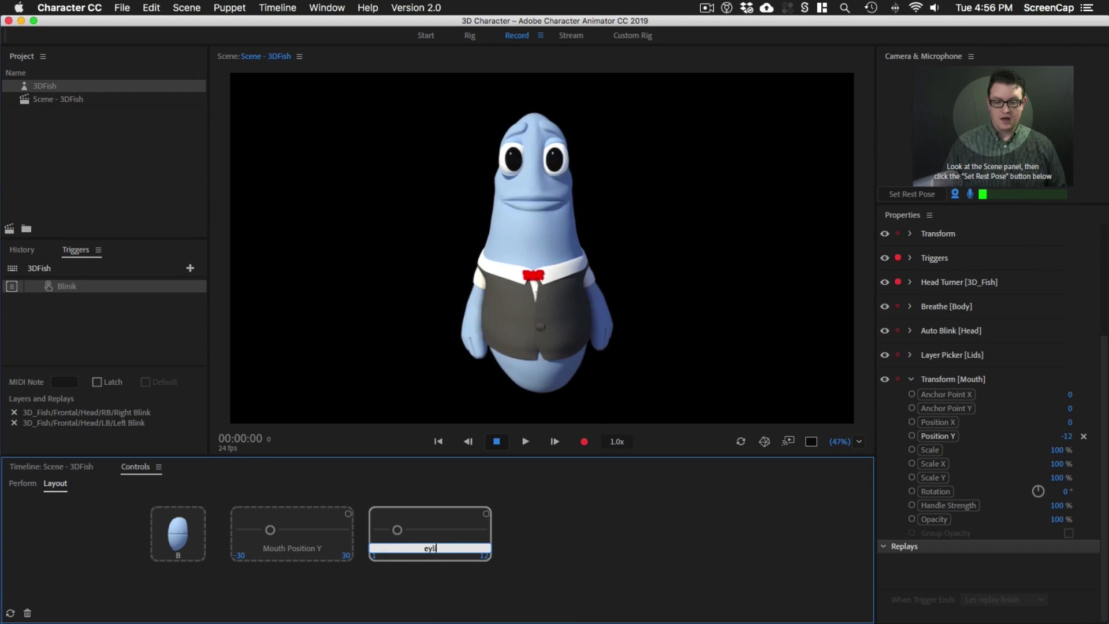
{"action": "type", "text": "Eyelids"}
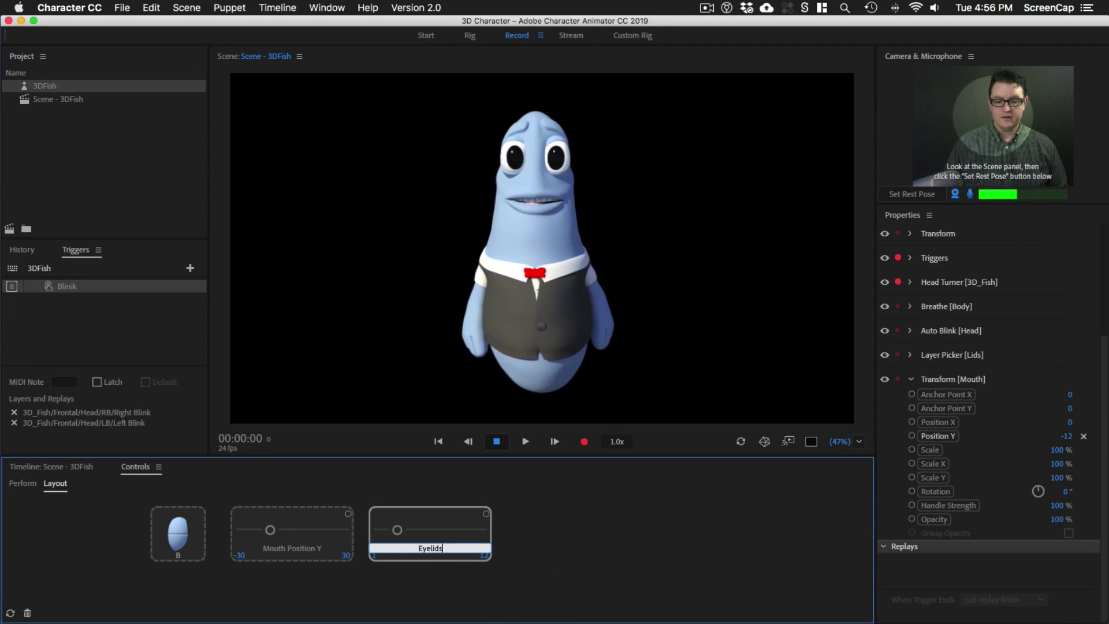
{"action": "key", "text": "Return"}
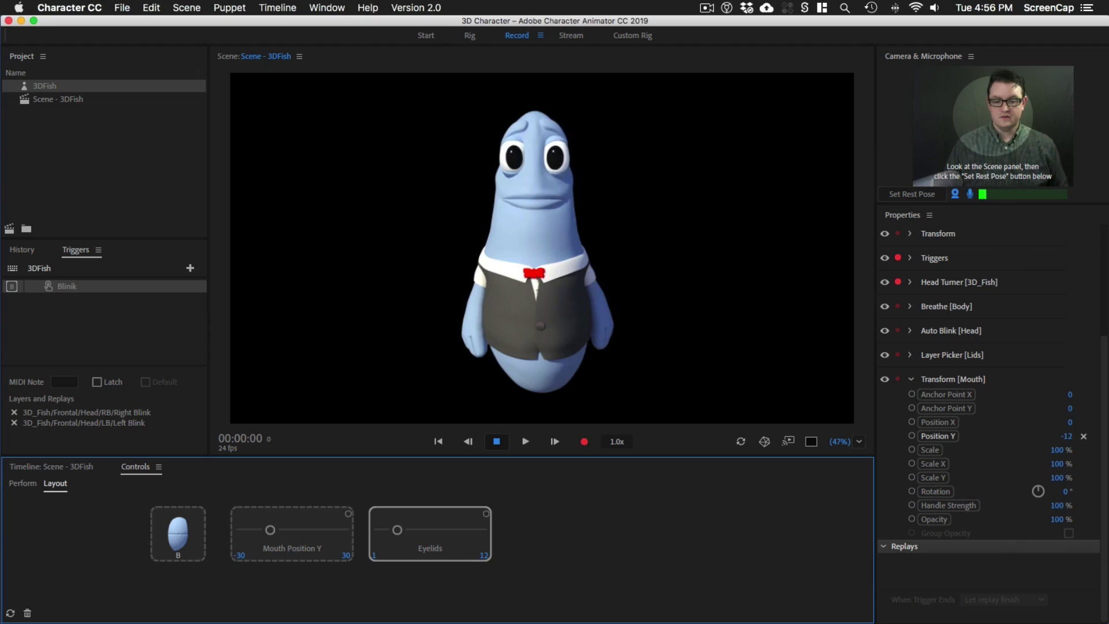
{"action": "left_click", "coordinate": [22, 484]}
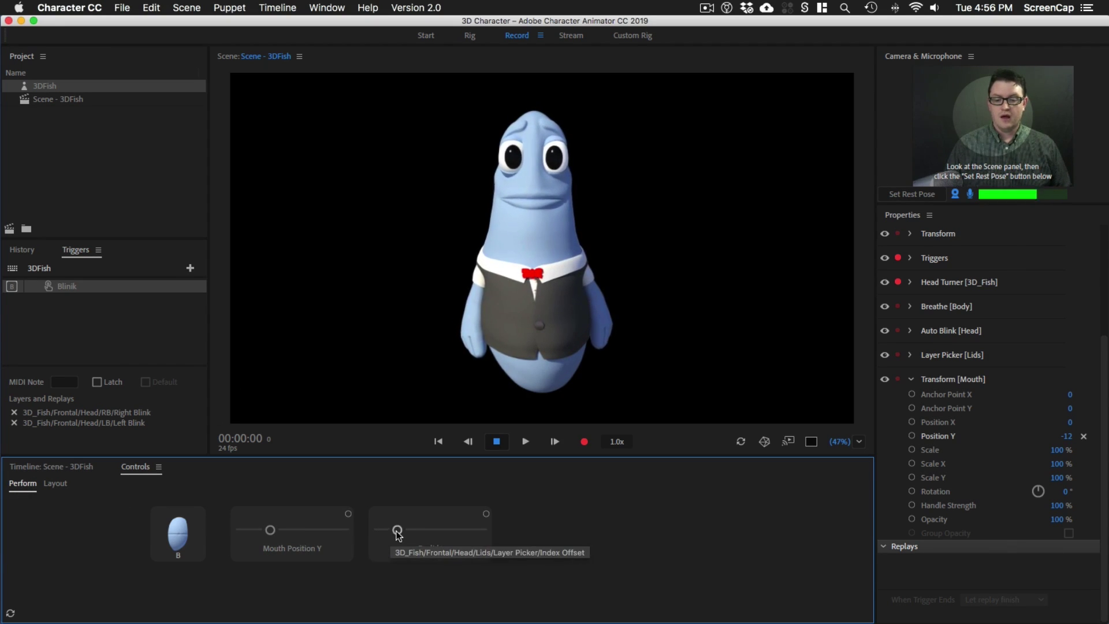
Step: Drag the Eyelids slider to widen the fish's eyes and raise the Mouth Position Y slider
{"action": "left_click_drag", "start_coordinate": [397, 530], "coordinate": [456, 535]}
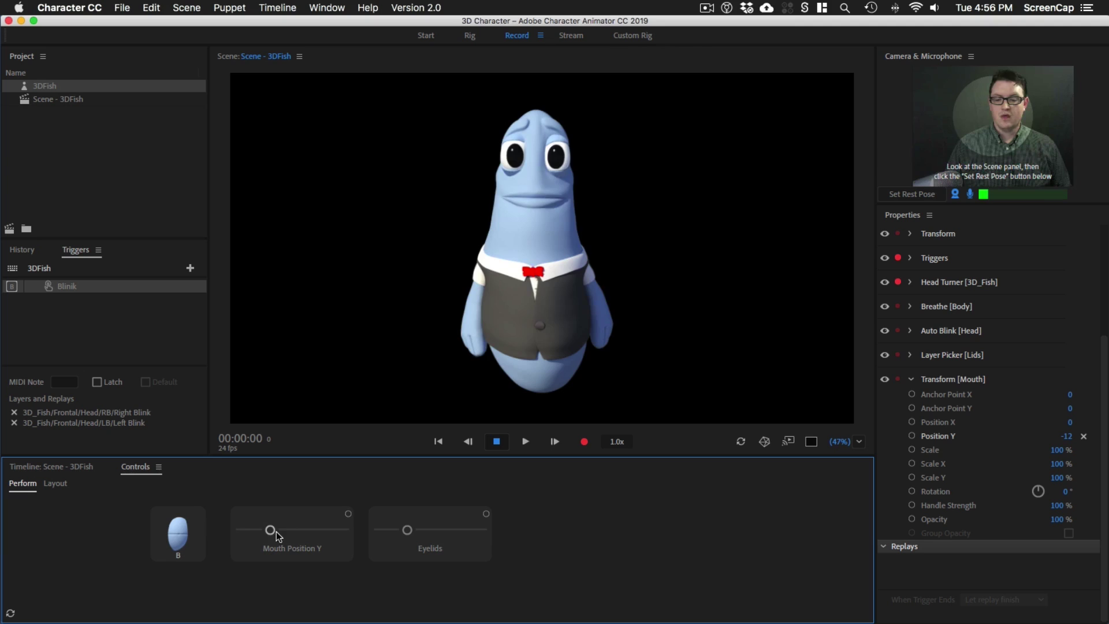
{"action": "left_click_drag", "start_coordinate": [276, 532], "coordinate": [321, 532]}
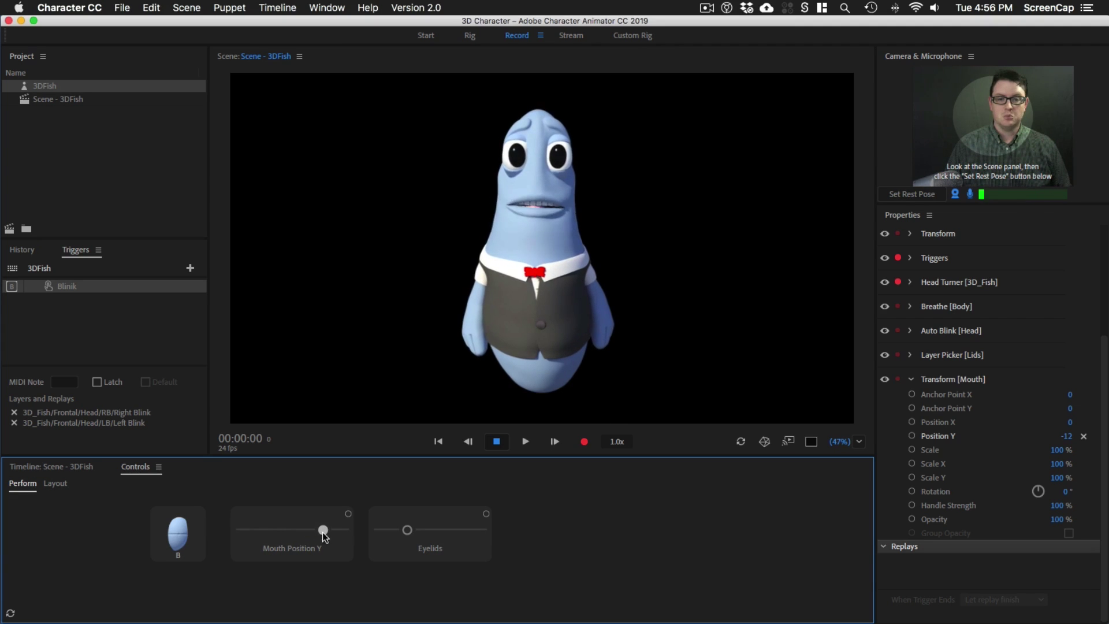